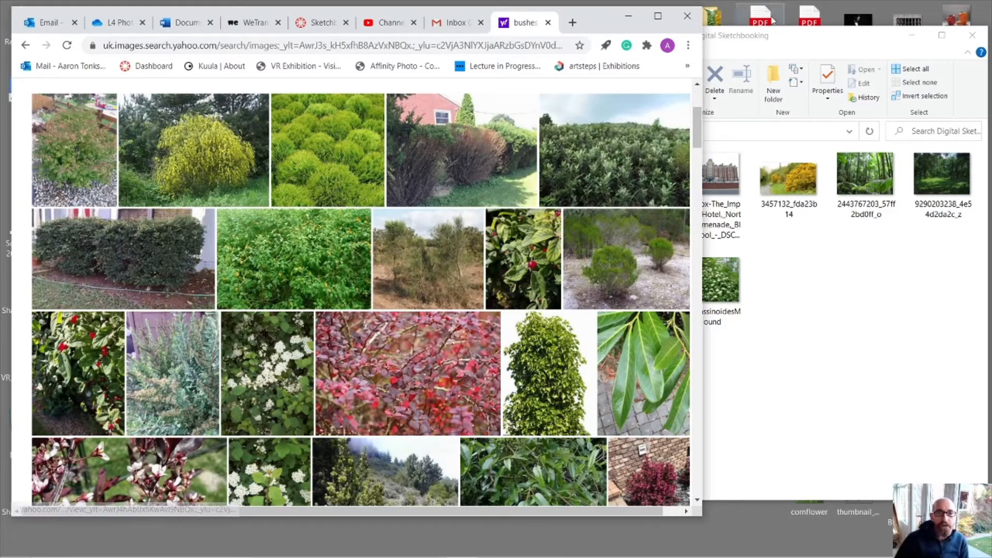
Review the usage-licence choices for the bushes image search, including Free to modify, share and use commercially.
{"action": "mouse_move", "coordinate": [821, 41]}
{"action": "left_mouse_down"}
{"action": "mouse_move", "coordinate": [801, 48]}
{"action": "mouse_move", "coordinate": [809, 23]}
{"action": "left_mouse_up"}
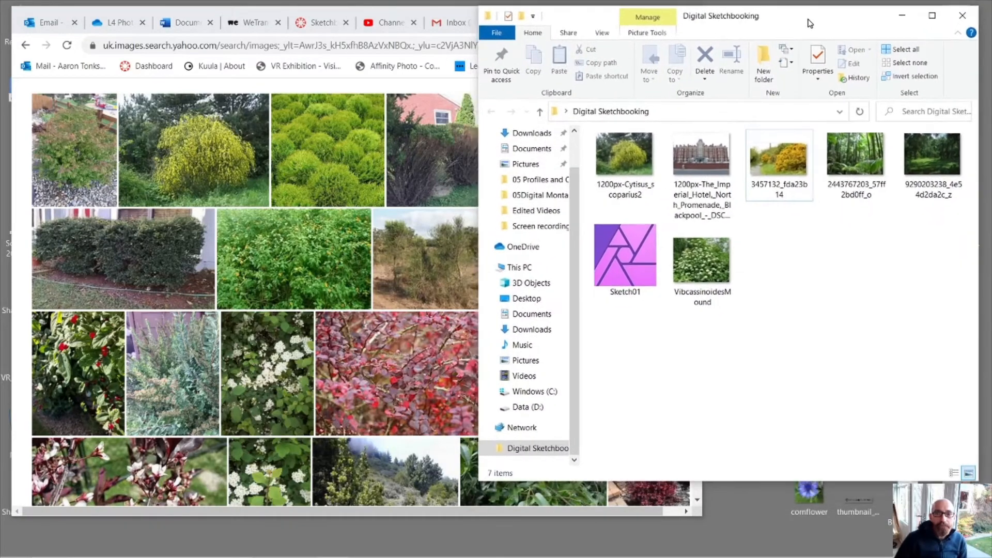
{"action": "left_click_drag", "start_coordinate": [866, 481], "coordinate": [866, 500]}
{"action": "left_click", "coordinate": [422, 19]}
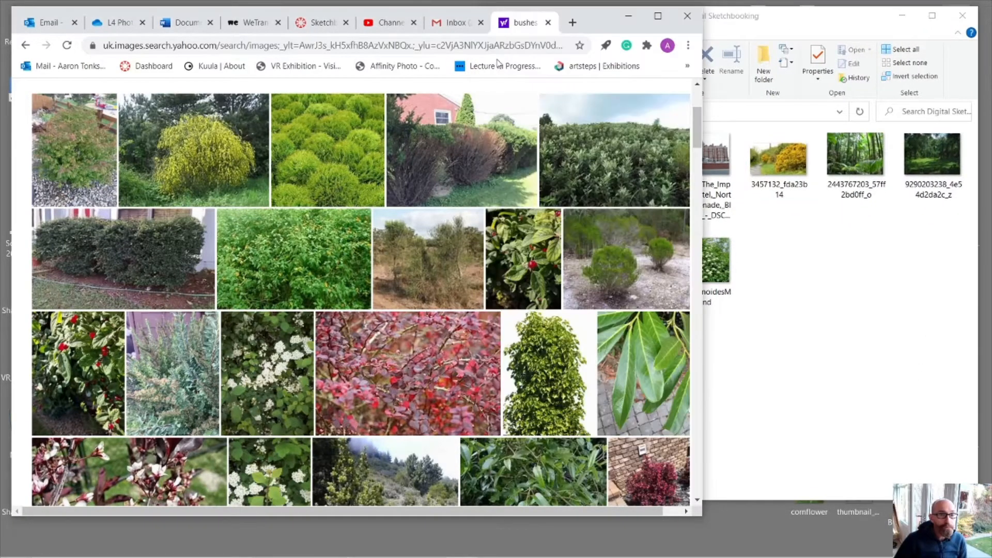
{"action": "scroll", "coordinate": [582, 227], "scroll_direction": "up", "scroll_amount": 4}
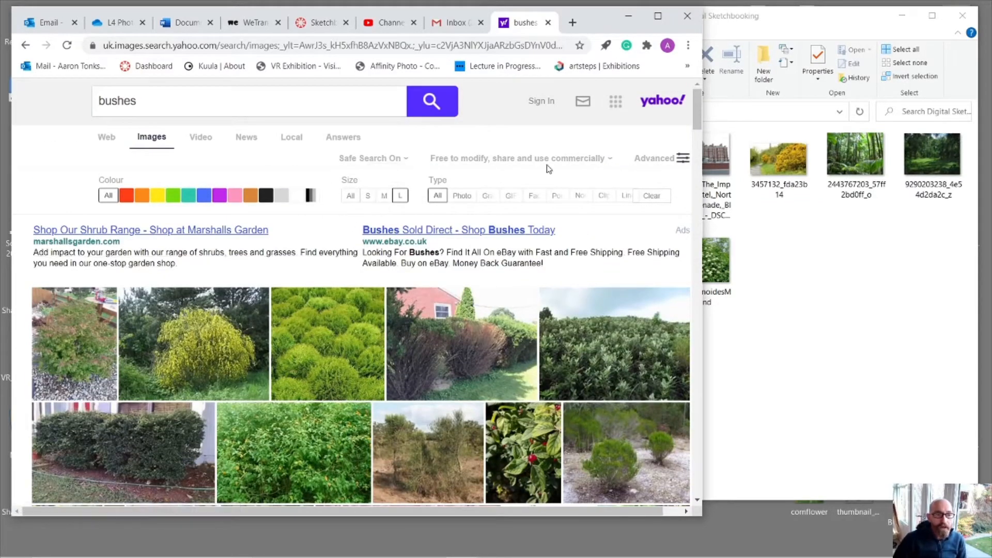
{"action": "left_click", "coordinate": [596, 160]}
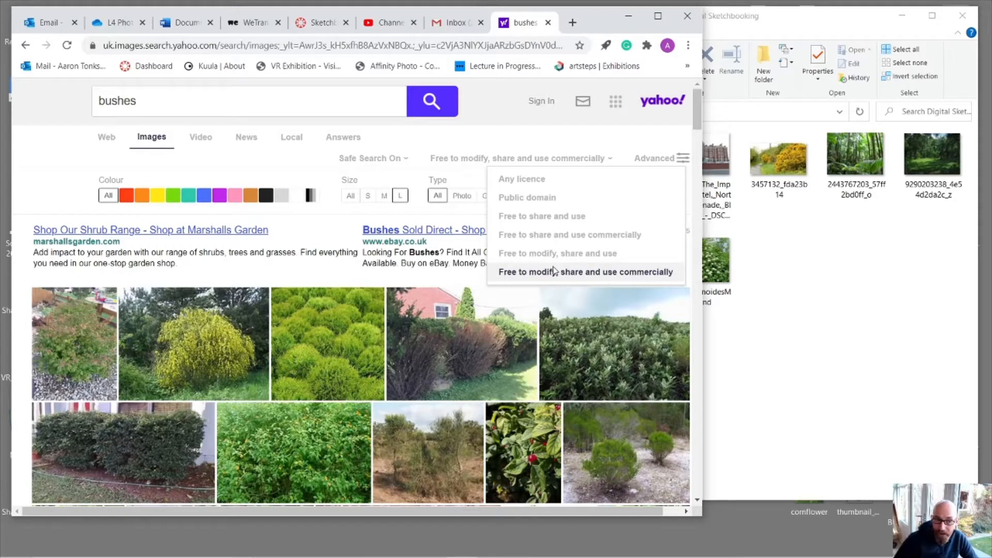
{"action": "left_click", "coordinate": [307, 276]}
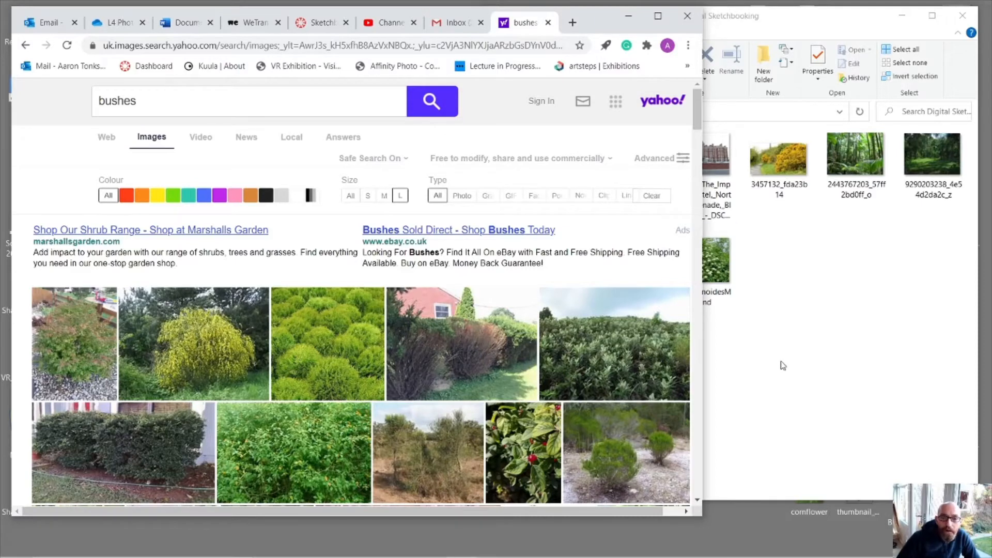
Switch to Photoshop and shrink its window so the blank Sketch01.psd page sits beside the Digital Sketchbooking folder.
{"action": "left_click", "coordinate": [808, 353]}
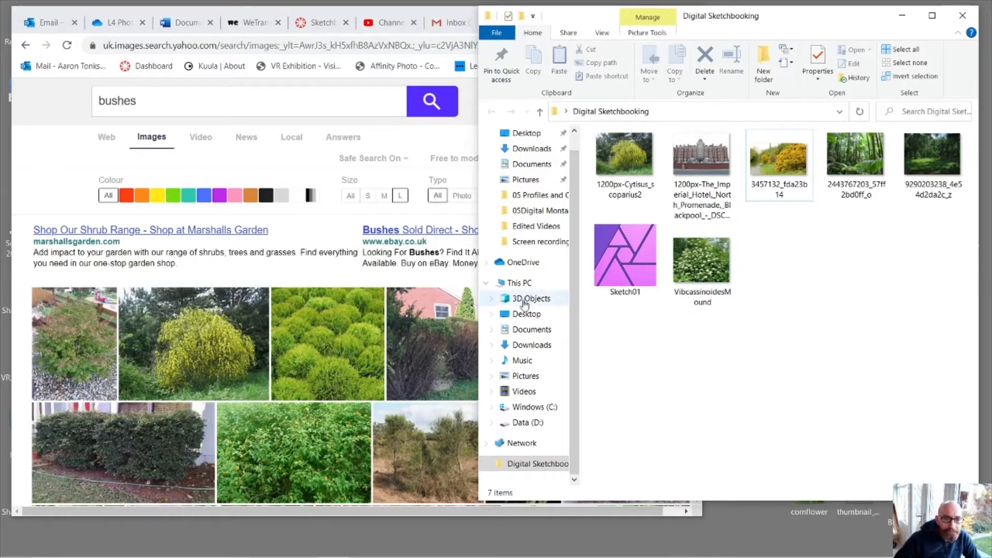
{"action": "left_click_drag", "start_coordinate": [796, 25], "coordinate": [807, 24]}
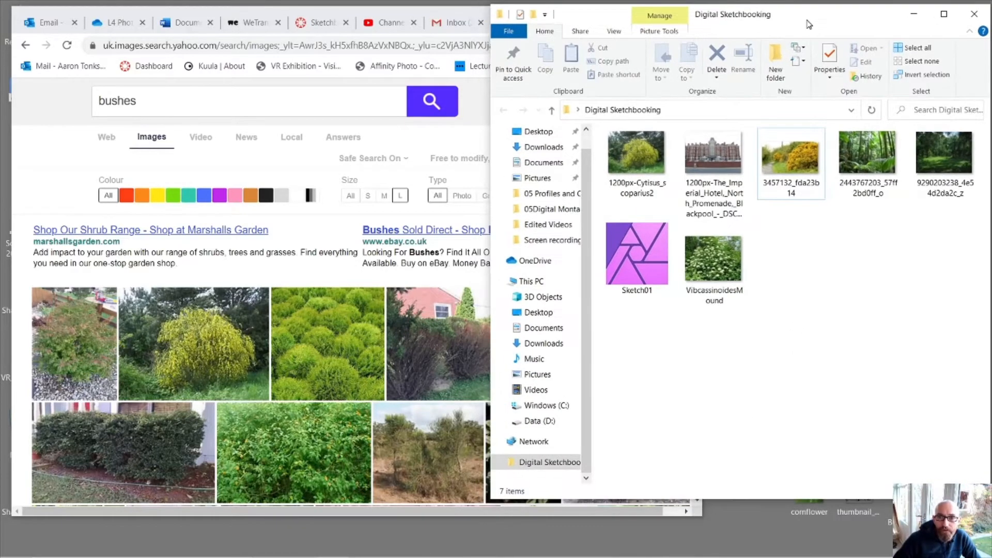
{"action": "mouse_move", "coordinate": [749, 548]}
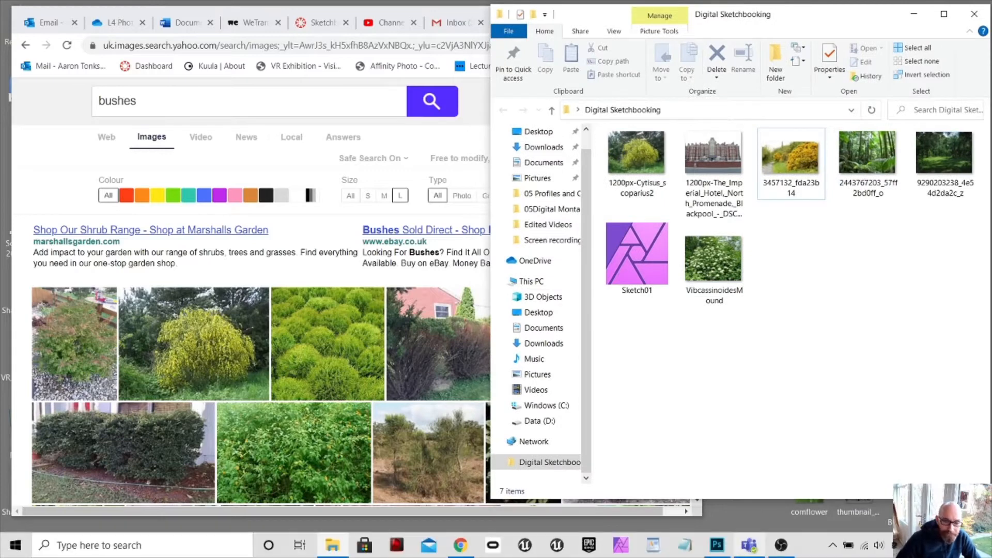
{"action": "left_click", "coordinate": [715, 549]}
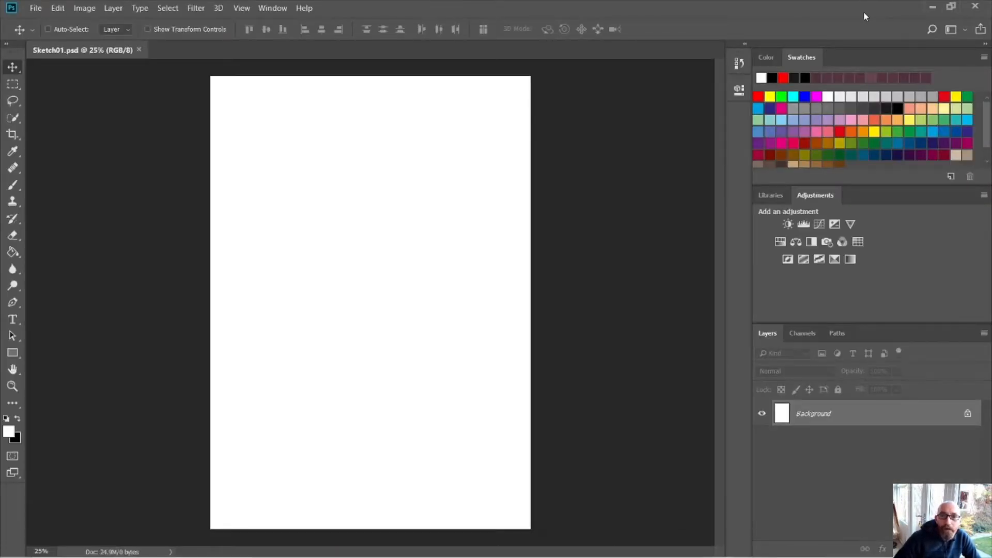
{"action": "left_click", "coordinate": [950, 6]}
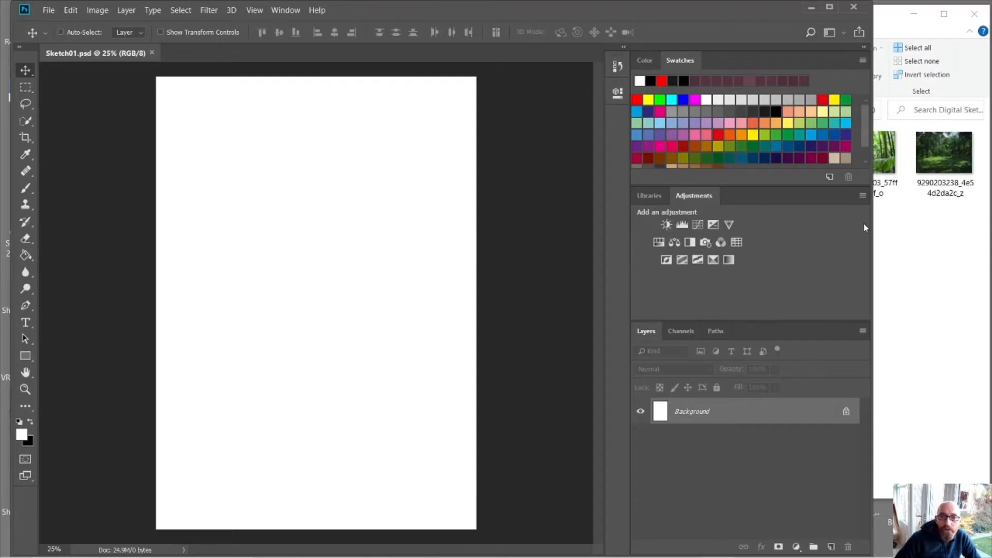
{"action": "left_click_drag", "start_coordinate": [865, 228], "coordinate": [720, 236]}
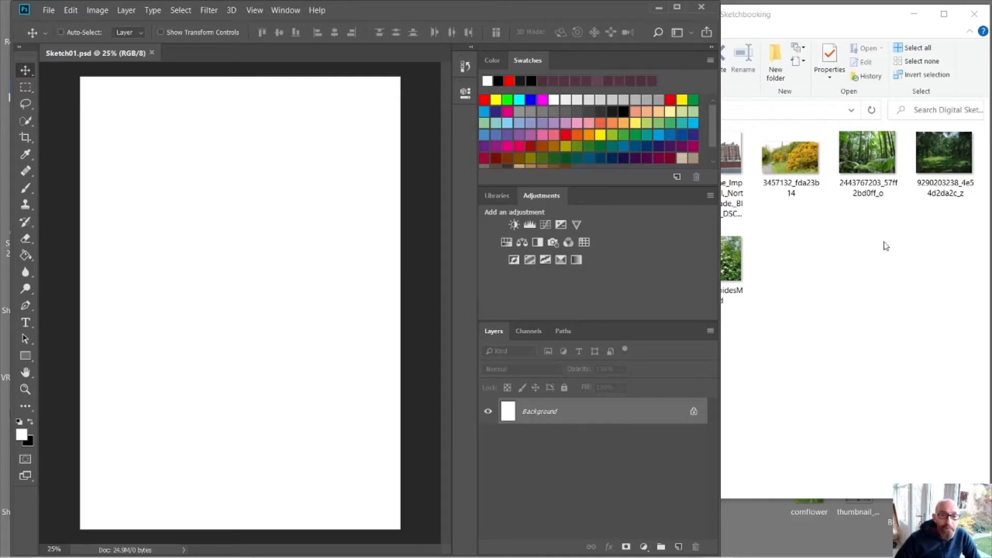
{"action": "left_click", "coordinate": [874, 392]}
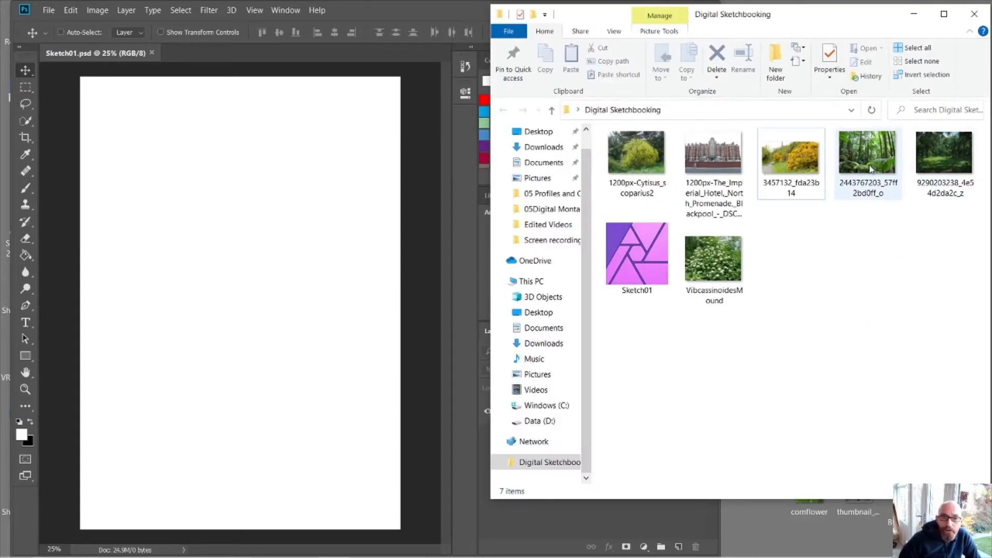
{"action": "left_click_drag", "start_coordinate": [869, 167], "coordinate": [254, 420]}
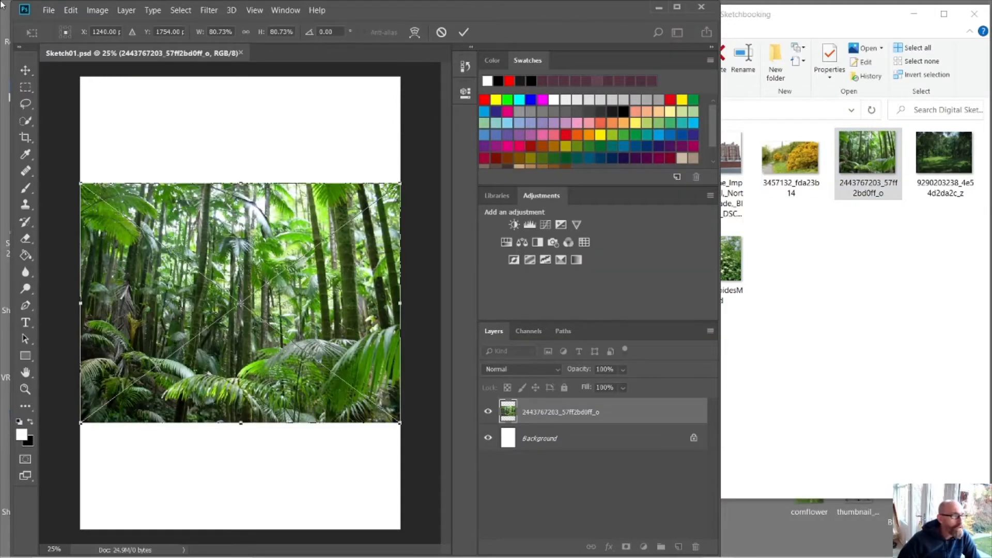
{"action": "left_click", "coordinate": [26, 70]}
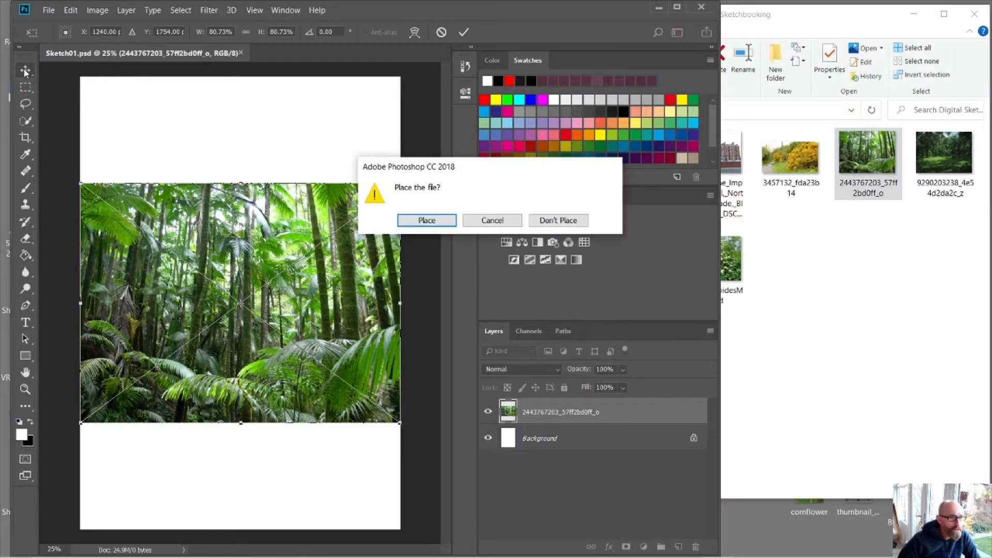
{"action": "left_click", "coordinate": [426, 221]}
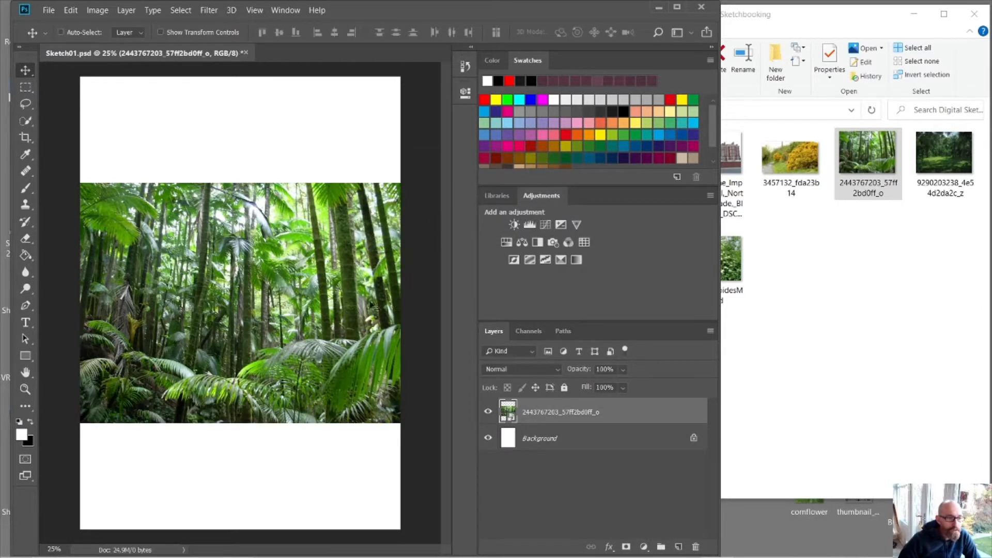
{"action": "left_click_drag", "start_coordinate": [341, 305], "coordinate": [338, 201]}
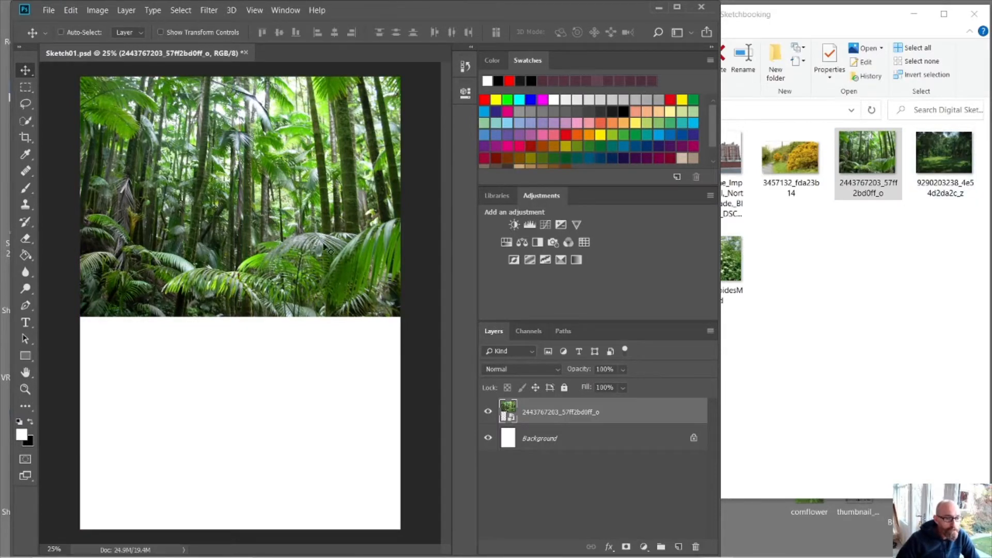
Duplicate the forest layer and position the horizontally flipped copy across the middle of the page.
{"action": "left_click_drag", "start_coordinate": [592, 411], "coordinate": [678, 546]}
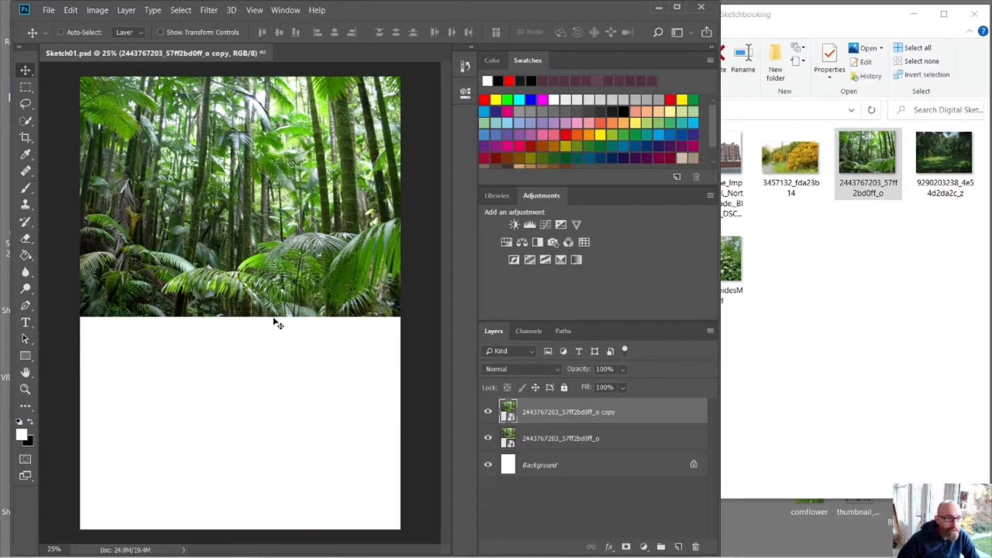
{"action": "left_click_drag", "start_coordinate": [242, 191], "coordinate": [251, 372]}
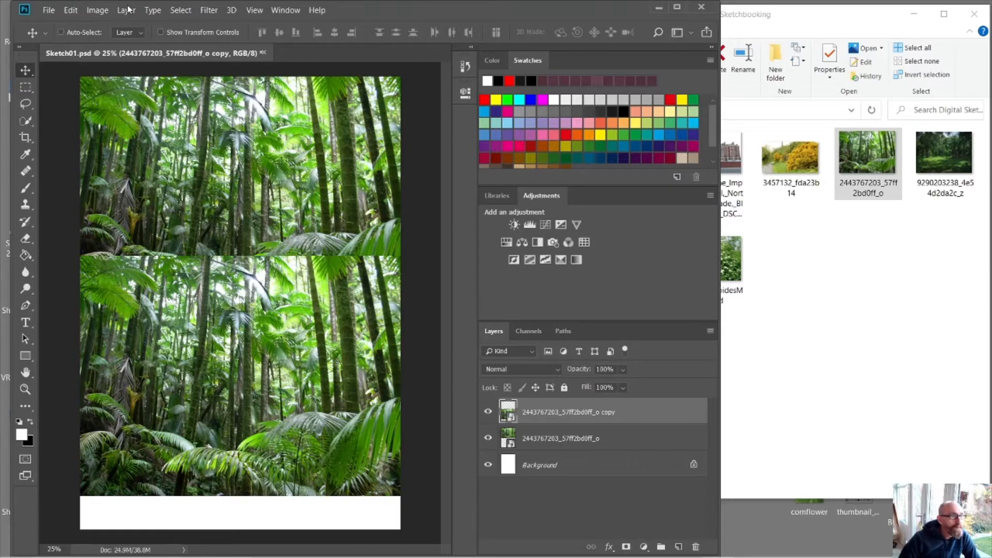
{"action": "left_click", "coordinate": [71, 10]}
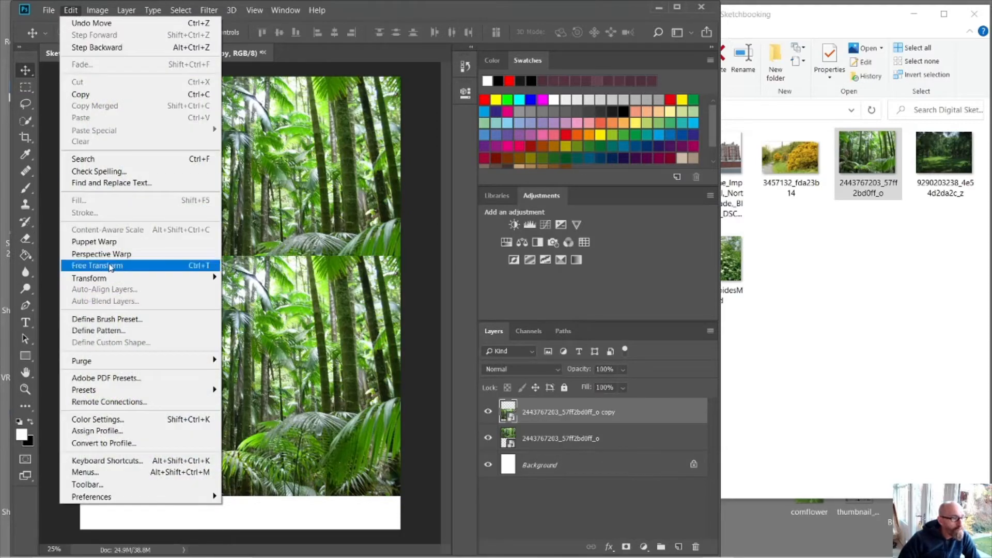
{"action": "mouse_move", "coordinate": [107, 279]}
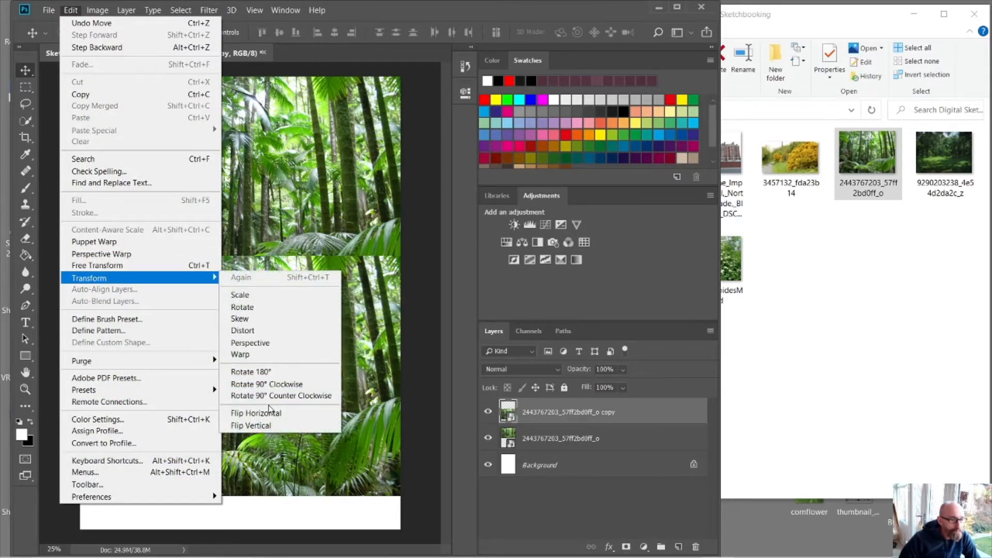
{"action": "left_click", "coordinate": [267, 412]}
{"action": "left_click_drag", "start_coordinate": [293, 403], "coordinate": [292, 344]}
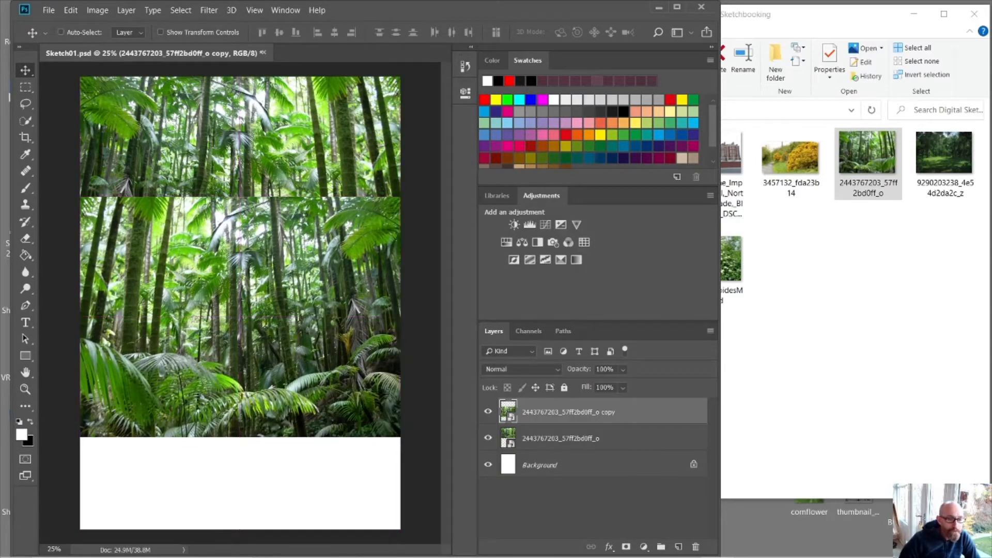
Duplicate the flipped forest layer and enlarge the new copy to about 114% so it covers the lower part of the page.
{"action": "left_click_drag", "start_coordinate": [638, 415], "coordinate": [678, 544]}
{"action": "left_click_drag", "start_coordinate": [279, 311], "coordinate": [281, 411]}
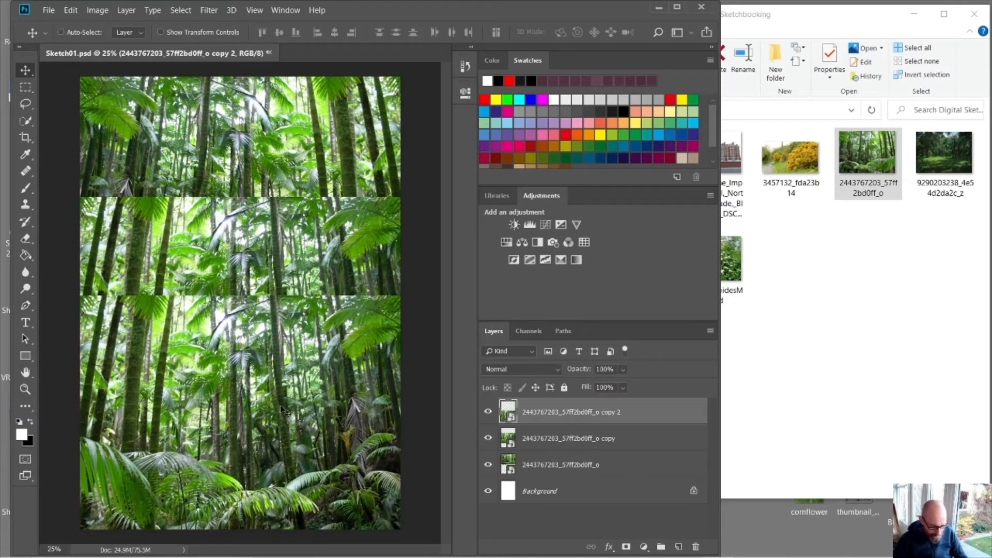
{"action": "key", "text": "ctrl+t"}
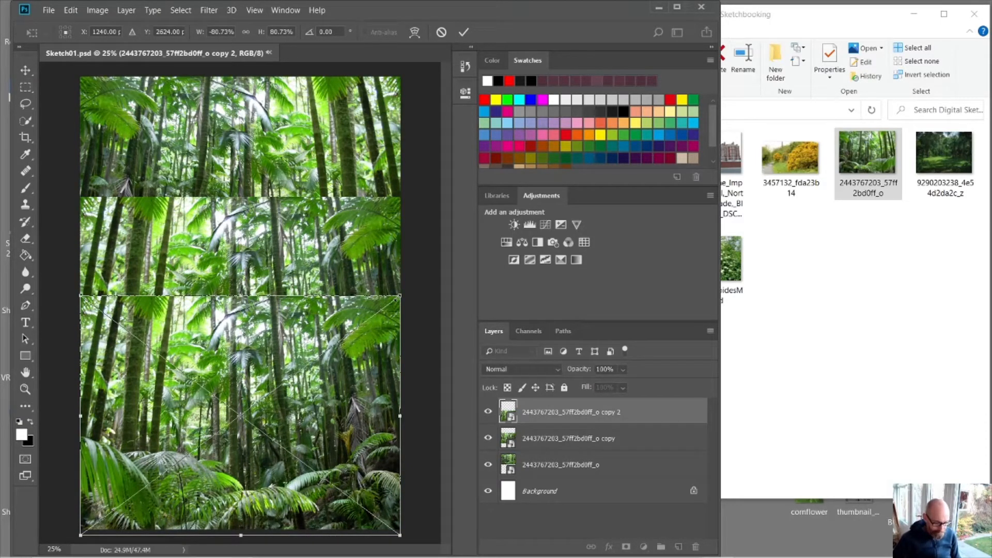
{"action": "left_click_drag", "start_coordinate": [399, 296], "coordinate": [467, 253]}
{"action": "left_click_drag", "start_coordinate": [264, 444], "coordinate": [258, 395]}
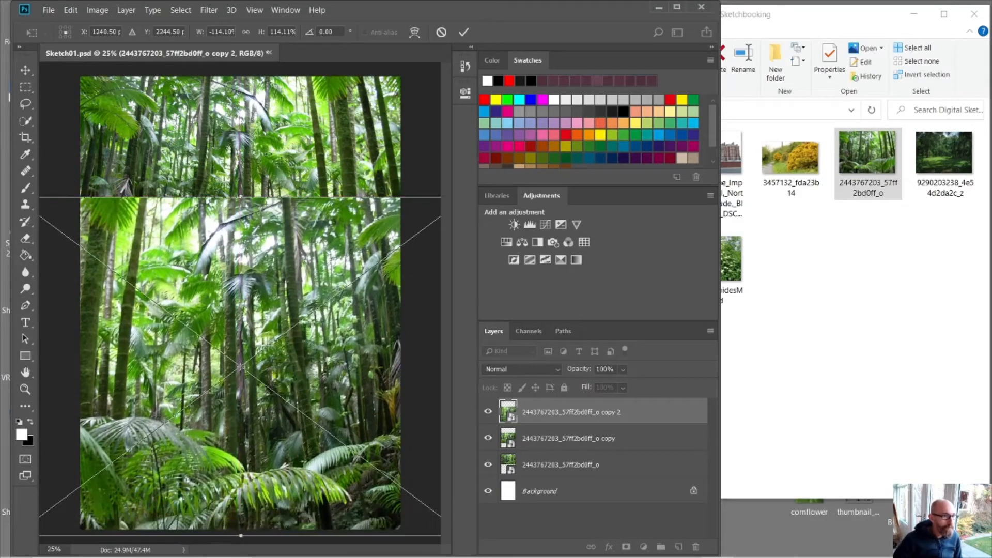
{"action": "key", "text": "Return"}
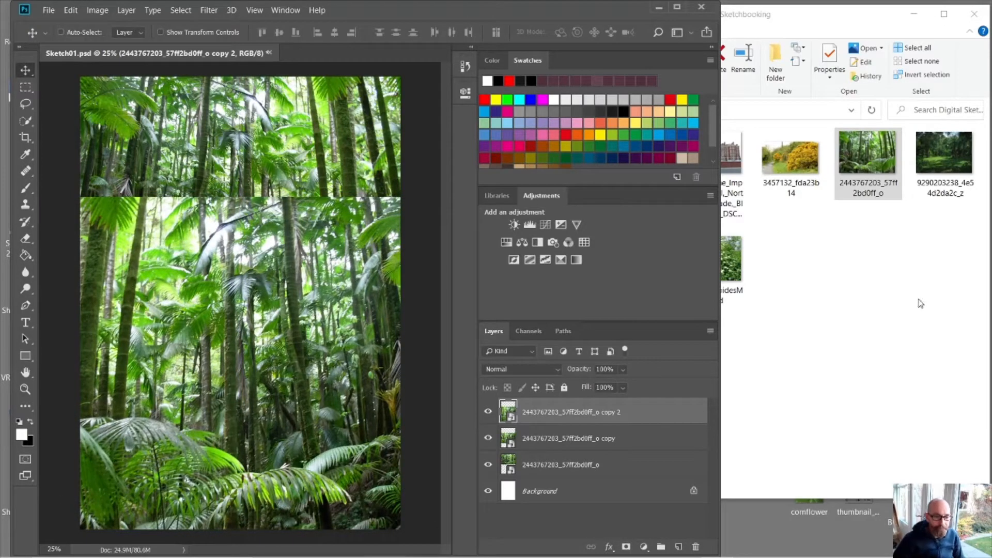
Move the middle forest copy up so it overlaps more of the original photo.
{"action": "left_click", "coordinate": [560, 437]}
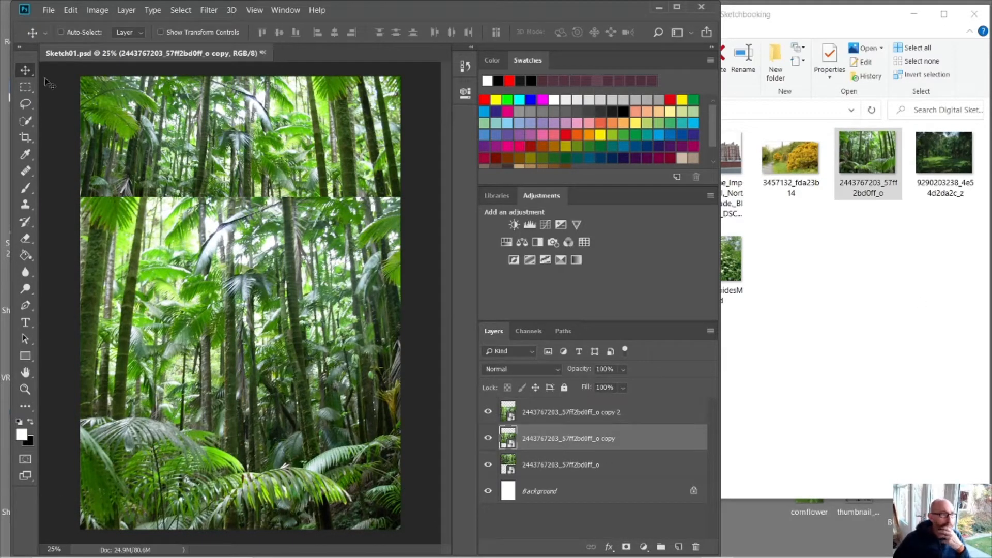
{"action": "left_click_drag", "start_coordinate": [144, 259], "coordinate": [155, 213]}
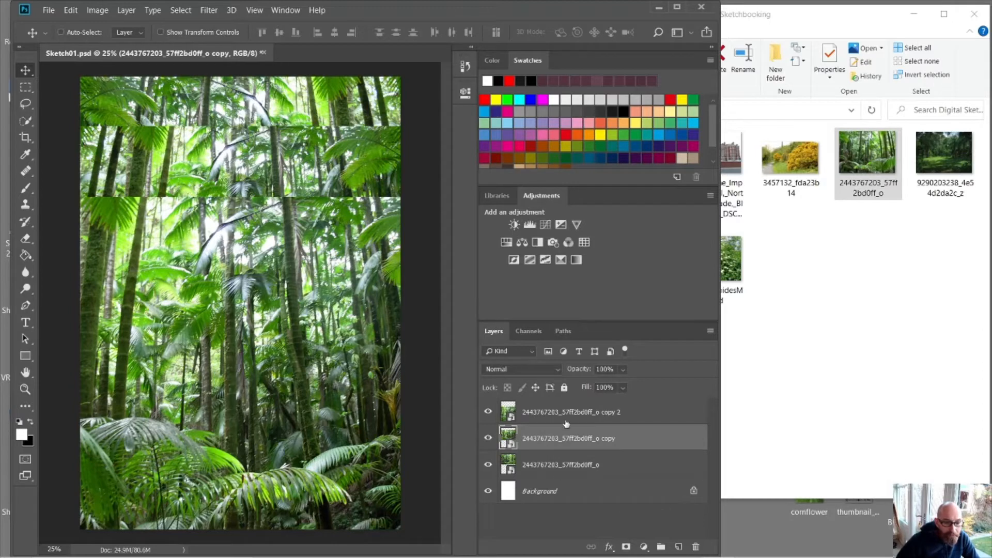
Add a layer mask to the top forest copy and blend its upper edge with a soft black 600 px brush.
{"action": "left_click", "coordinate": [616, 416]}
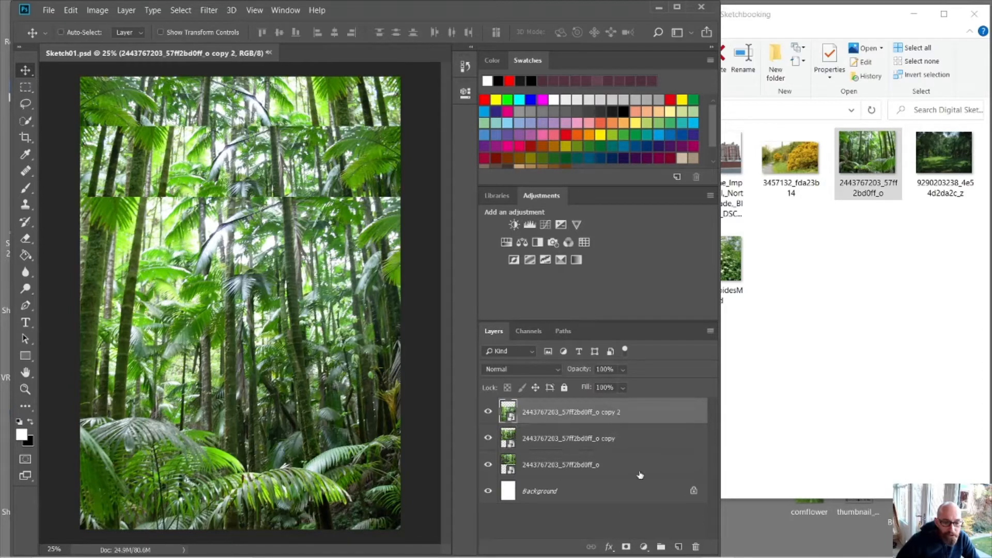
{"action": "left_click", "coordinate": [625, 547]}
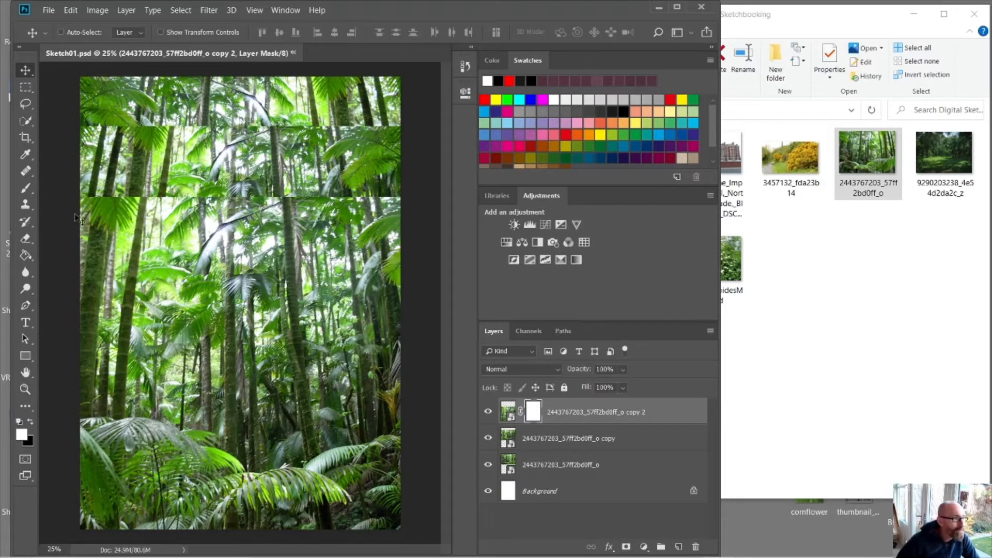
{"action": "left_click", "coordinate": [27, 189]}
{"action": "left_click", "coordinate": [81, 32]}
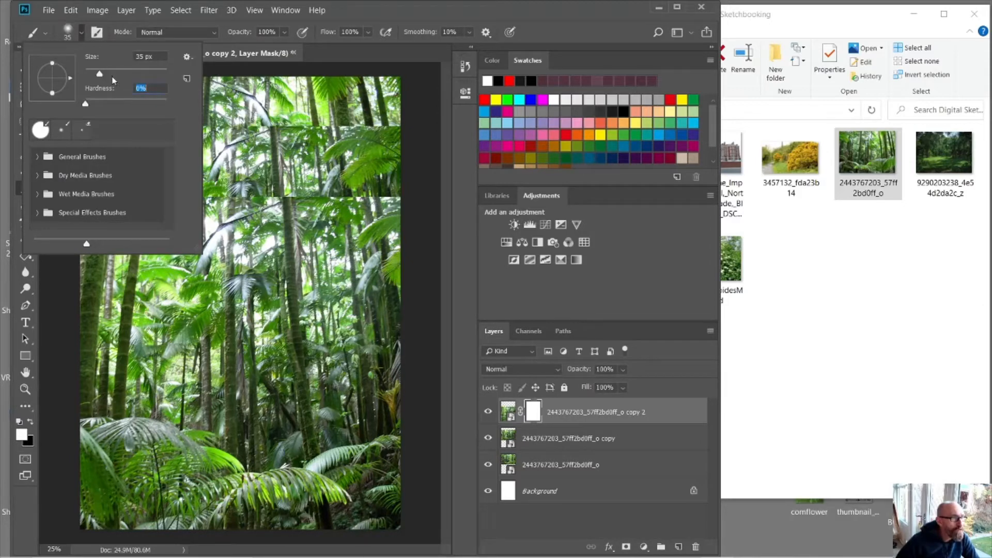
{"action": "type", "text": "175"}
{"action": "key", "text": "Return"}
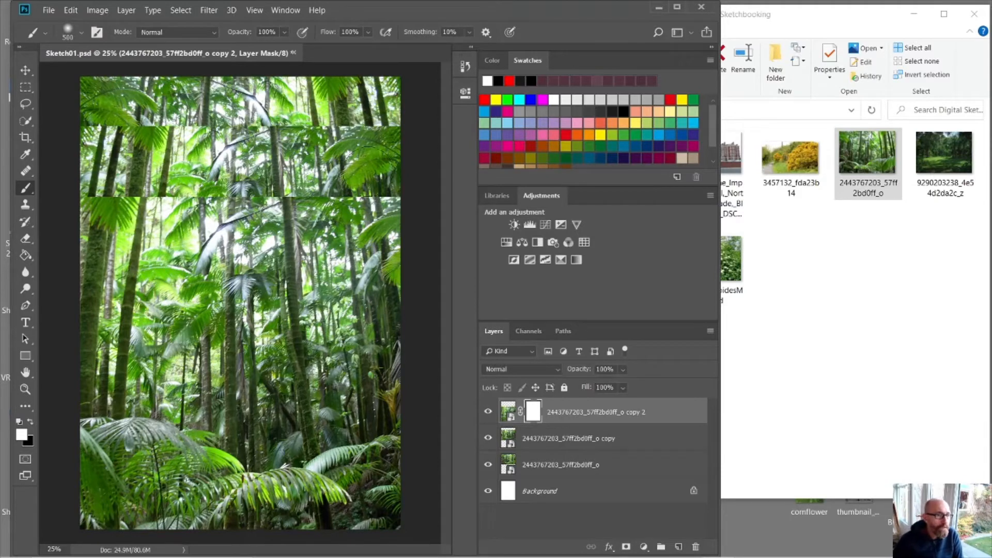
{"action": "key", "text": "bracketright"}
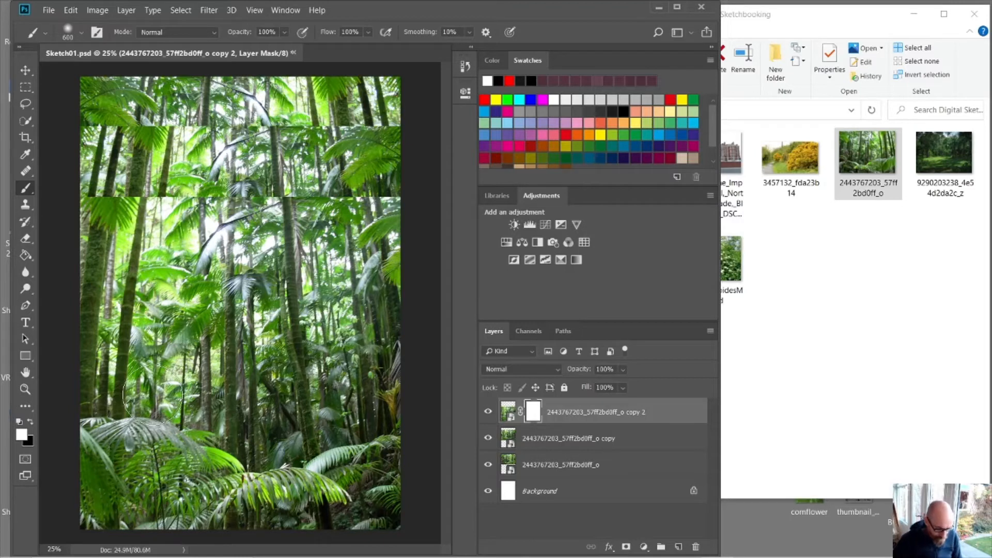
{"action": "key", "text": "x"}
{"action": "mouse_move", "coordinate": [415, 186]}
{"action": "left_mouse_down"}
{"action": "mouse_move", "coordinate": [248, 175]}
{"action": "mouse_move", "coordinate": [82, 187]}
{"action": "mouse_move", "coordinate": [42, 239]}
{"action": "mouse_move", "coordinate": [149, 133]}
{"action": "mouse_move", "coordinate": [117, 200]}
{"action": "mouse_move", "coordinate": [302, 223]}
{"action": "mouse_move", "coordinate": [316, 196]}
{"action": "mouse_move", "coordinate": [407, 224]}
{"action": "mouse_move", "coordinate": [341, 228]}
{"action": "mouse_move", "coordinate": [319, 249]}
{"action": "left_mouse_up"}
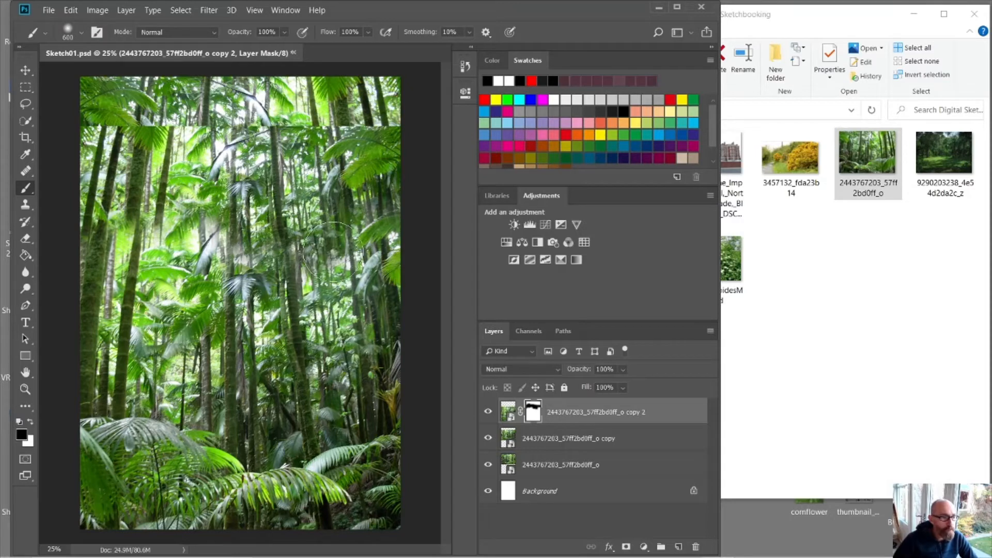
Add a layer mask to the middle forest copy and blend its upper edge with the soft black brush.
{"action": "left_click", "coordinate": [567, 444]}
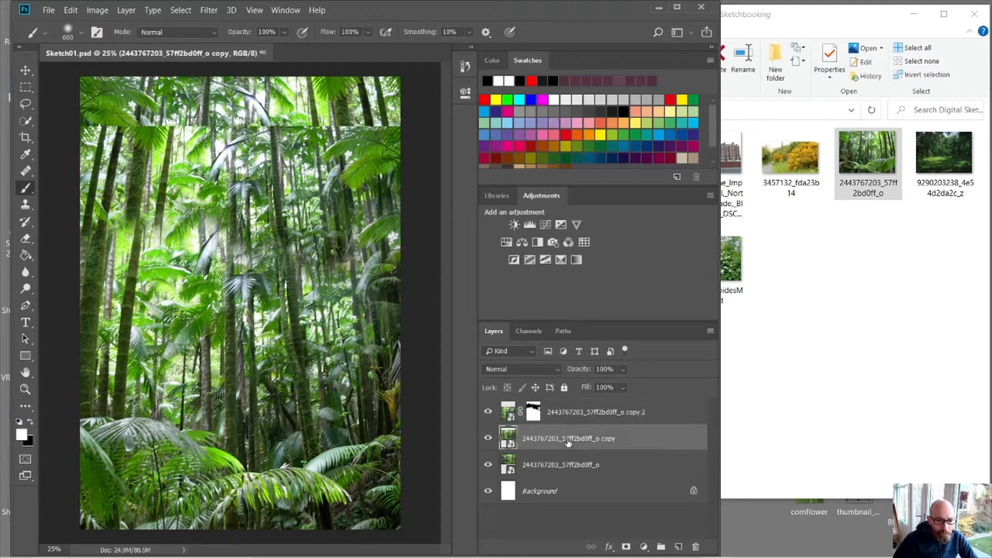
{"action": "left_click", "coordinate": [626, 549]}
{"action": "key", "text": "x"}
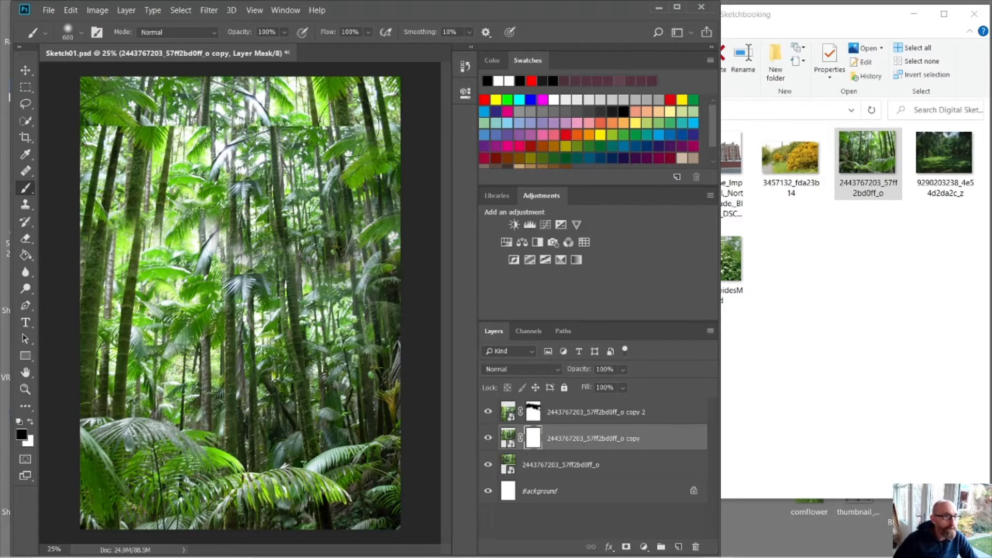
{"action": "mouse_move", "coordinate": [380, 132]}
{"action": "left_mouse_down"}
{"action": "mouse_move", "coordinate": [100, 127]}
{"action": "mouse_move", "coordinate": [122, 164]}
{"action": "mouse_move", "coordinate": [198, 119]}
{"action": "mouse_move", "coordinate": [233, 127]}
{"action": "left_mouse_up"}
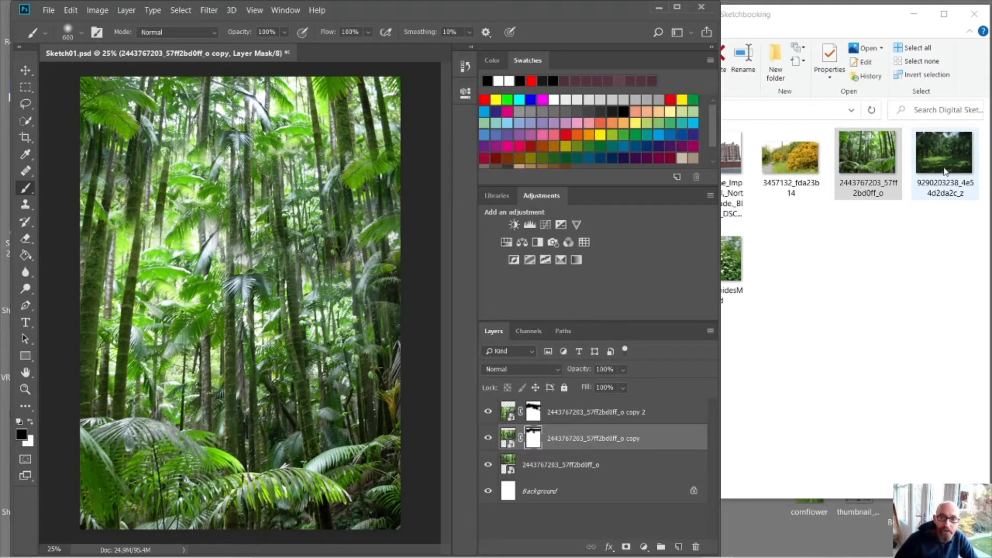
{"action": "left_click_drag", "start_coordinate": [944, 171], "coordinate": [930, 188]}
{"action": "left_click", "coordinate": [608, 418]}
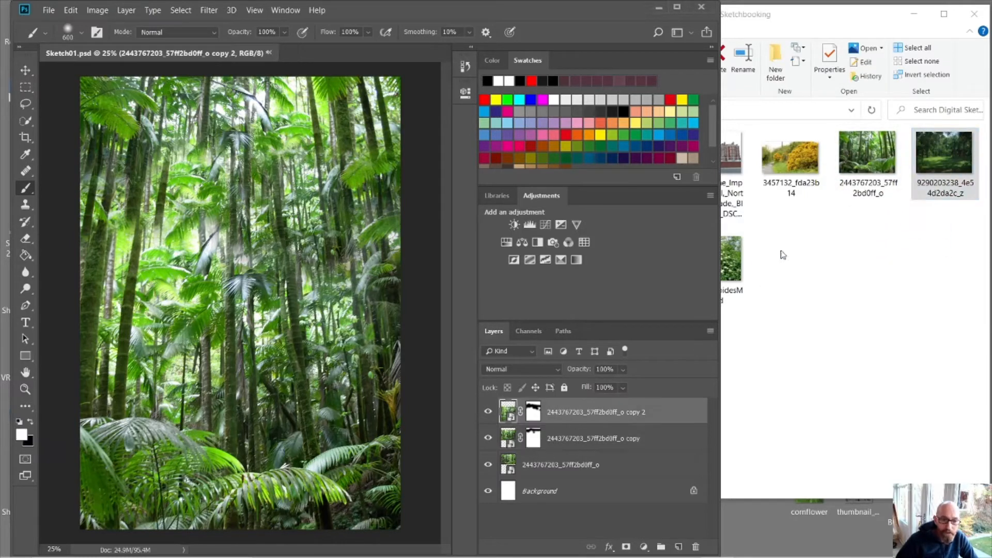
{"action": "key", "text": "x"}
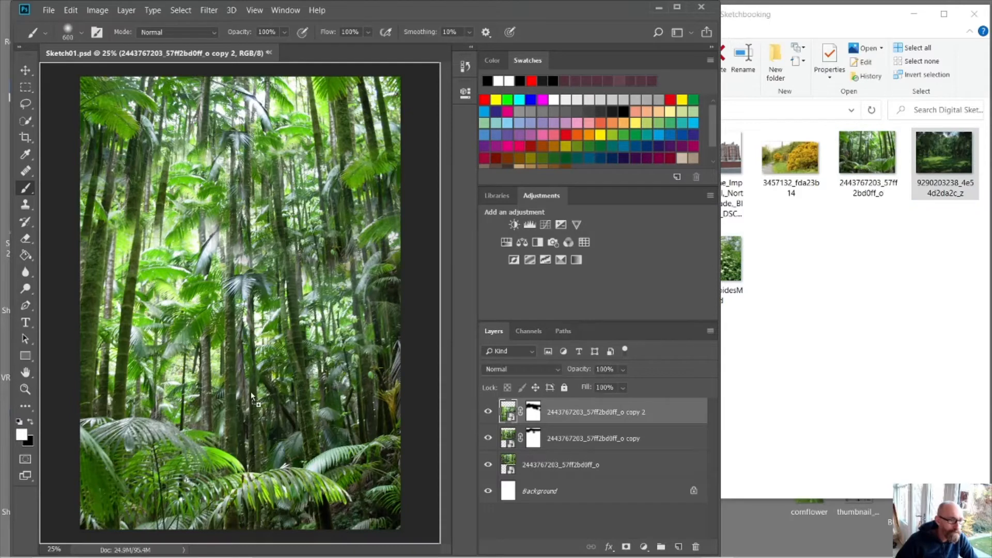
{"action": "left_click_drag", "start_coordinate": [251, 396], "coordinate": [253, 394]}
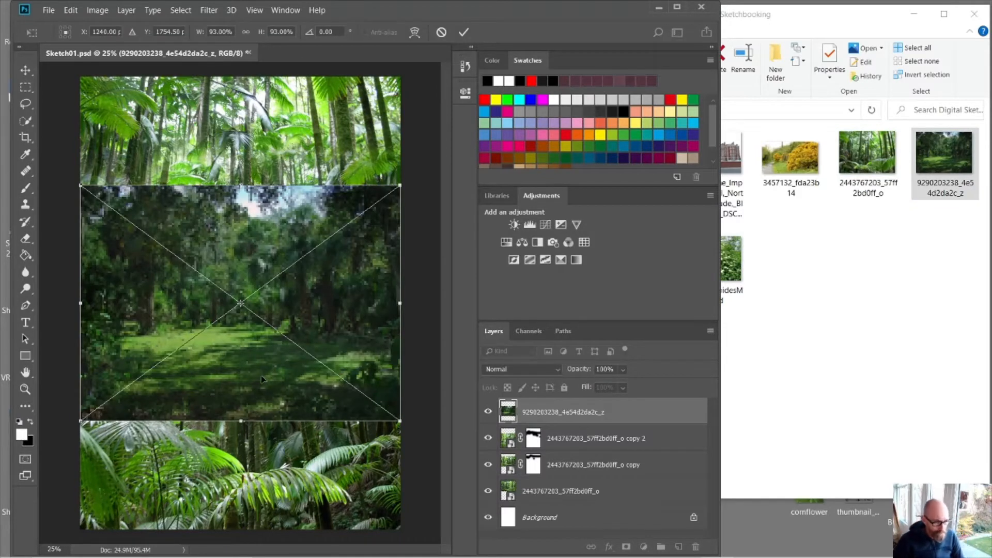
{"action": "left_click_drag", "start_coordinate": [264, 362], "coordinate": [260, 433]}
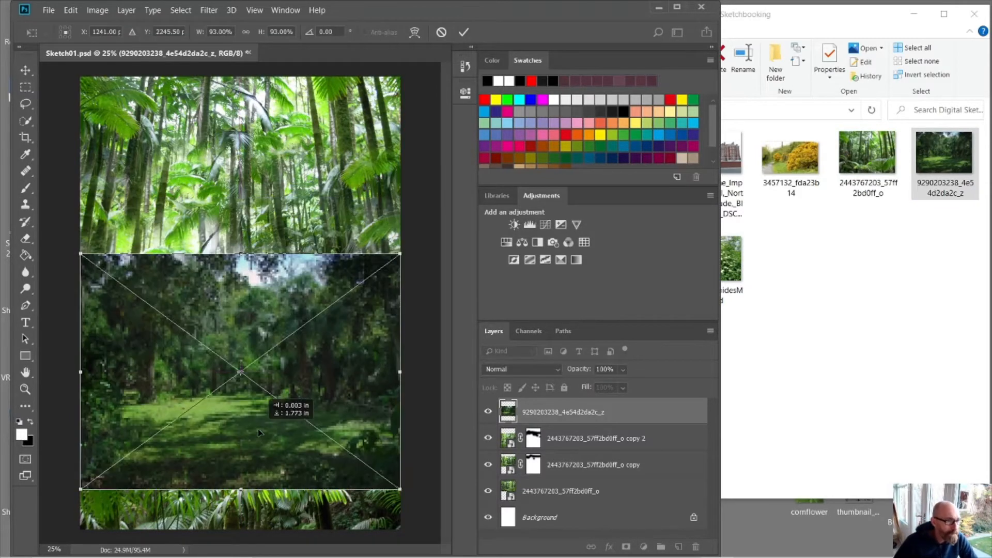
{"action": "key", "text": "Return"}
{"action": "key", "text": "b"}
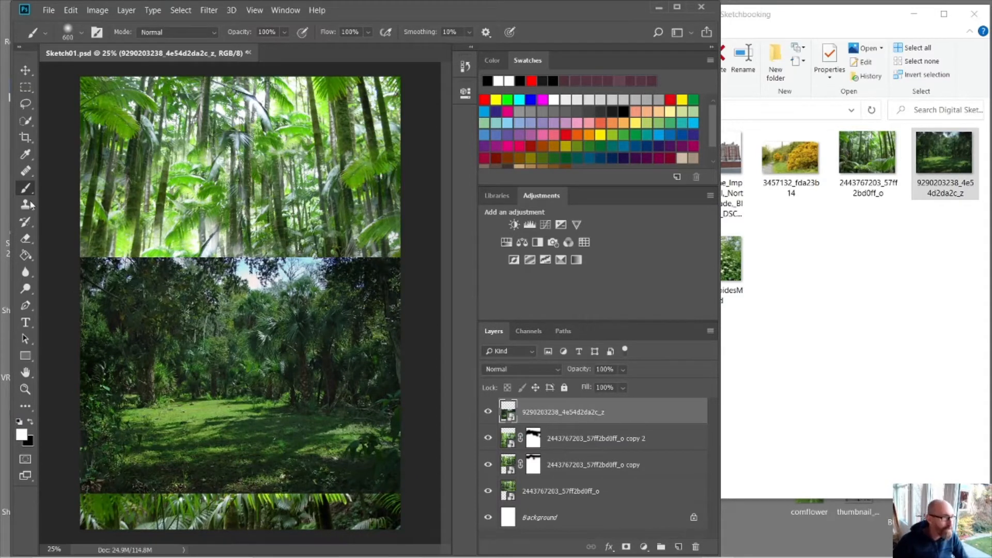
{"action": "left_click", "coordinate": [26, 70]}
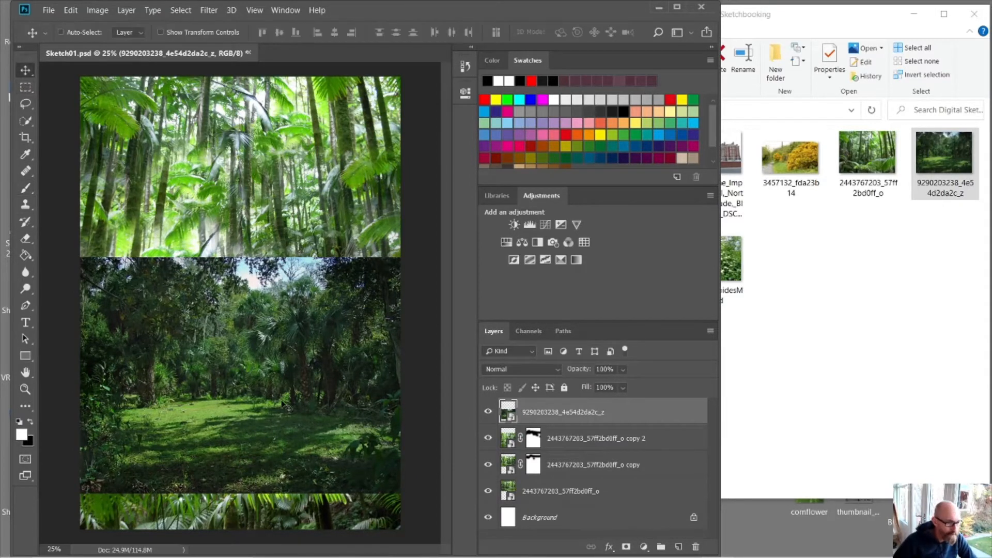
{"action": "mouse_move", "coordinate": [286, 404]}
{"action": "left_mouse_down"}
{"action": "mouse_move", "coordinate": [285, 439]}
{"action": "mouse_move", "coordinate": [284, 351]}
{"action": "mouse_move", "coordinate": [274, 381]}
{"action": "mouse_move", "coordinate": [285, 408]}
{"action": "left_mouse_up"}
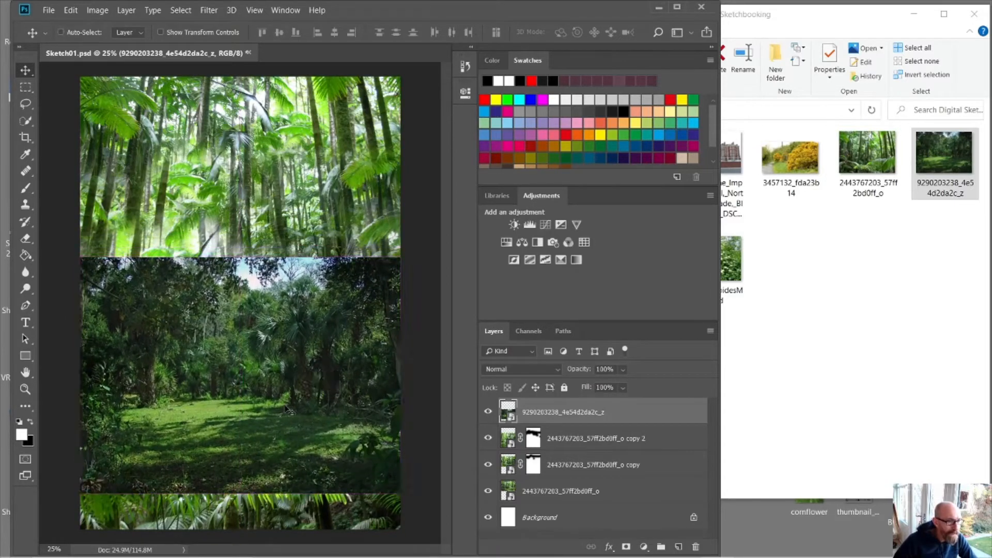
Add a layer mask to the clearing photo and blend all its edges into the forest with the soft black 600 px brush.
{"action": "left_click", "coordinate": [627, 547]}
{"action": "left_click", "coordinate": [26, 192]}
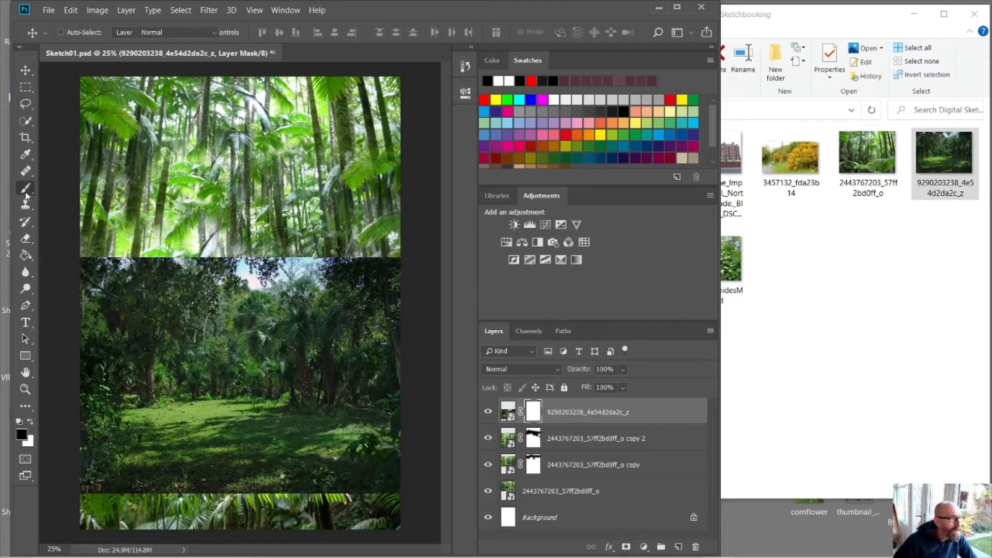
{"action": "mouse_move", "coordinate": [377, 258]}
{"action": "left_mouse_down"}
{"action": "mouse_move", "coordinate": [339, 243]}
{"action": "mouse_move", "coordinate": [247, 241]}
{"action": "mouse_move", "coordinate": [286, 260]}
{"action": "mouse_move", "coordinate": [189, 245]}
{"action": "mouse_move", "coordinate": [99, 252]}
{"action": "mouse_move", "coordinate": [66, 284]}
{"action": "left_mouse_up"}
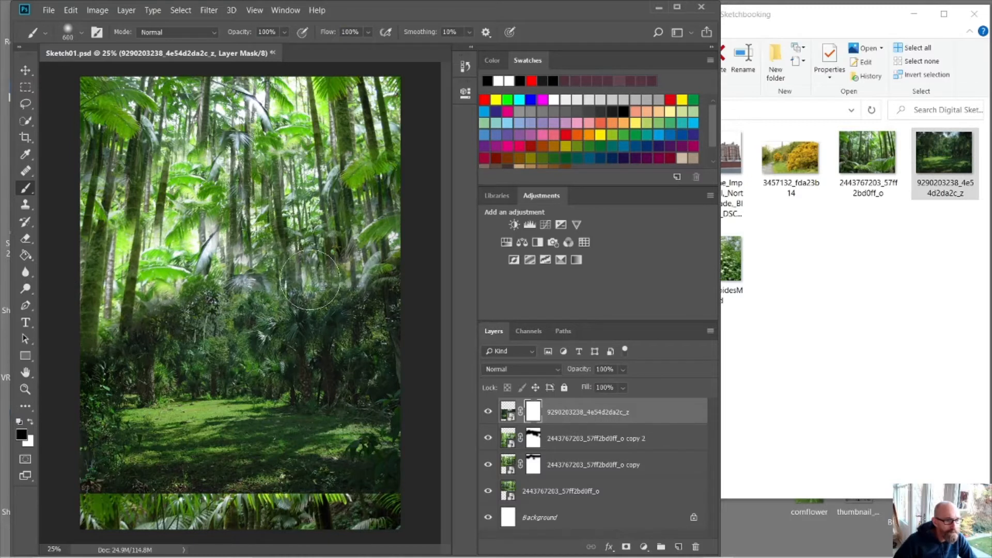
{"action": "mouse_move", "coordinate": [310, 279]}
{"action": "left_mouse_down"}
{"action": "mouse_move", "coordinate": [300, 304]}
{"action": "mouse_move", "coordinate": [399, 281]}
{"action": "mouse_move", "coordinate": [395, 367]}
{"action": "mouse_move", "coordinate": [372, 279]}
{"action": "mouse_move", "coordinate": [408, 405]}
{"action": "mouse_move", "coordinate": [408, 469]}
{"action": "mouse_move", "coordinate": [372, 520]}
{"action": "mouse_move", "coordinate": [151, 511]}
{"action": "mouse_move", "coordinate": [106, 483]}
{"action": "mouse_move", "coordinate": [187, 513]}
{"action": "mouse_move", "coordinate": [134, 486]}
{"action": "mouse_move", "coordinate": [72, 396]}
{"action": "mouse_move", "coordinate": [106, 243]}
{"action": "left_mouse_up"}
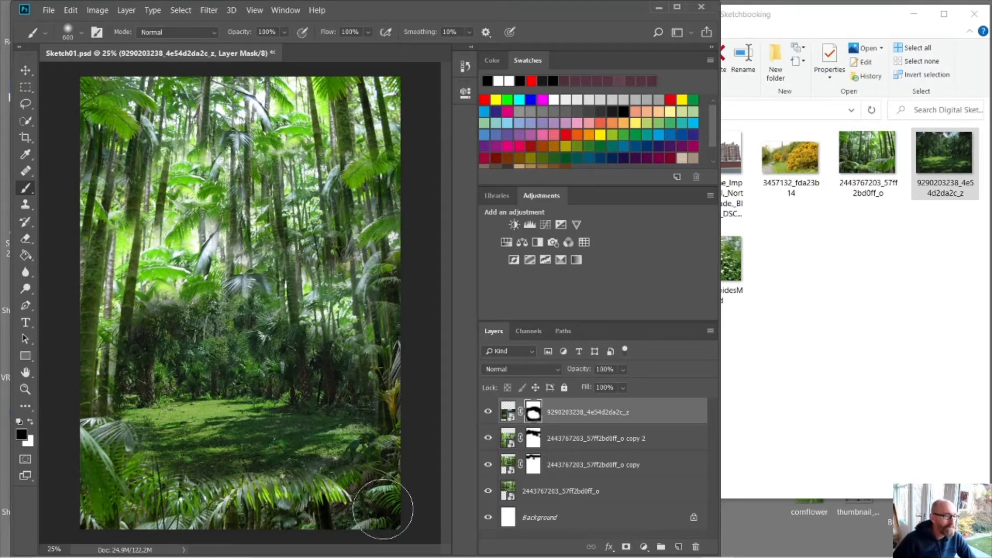
{"action": "left_click_drag", "start_coordinate": [226, 336], "coordinate": [239, 314]}
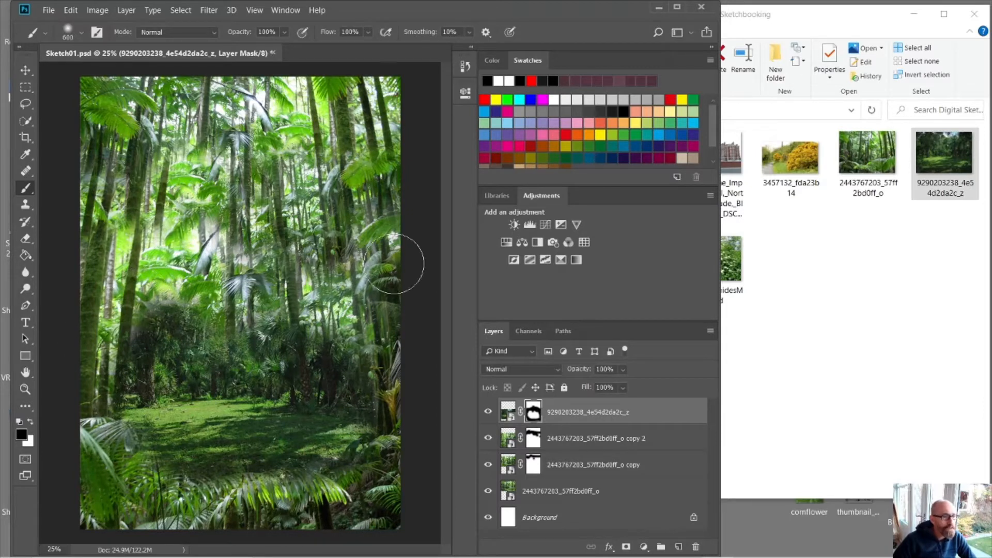
{"action": "left_click", "coordinate": [168, 315]}
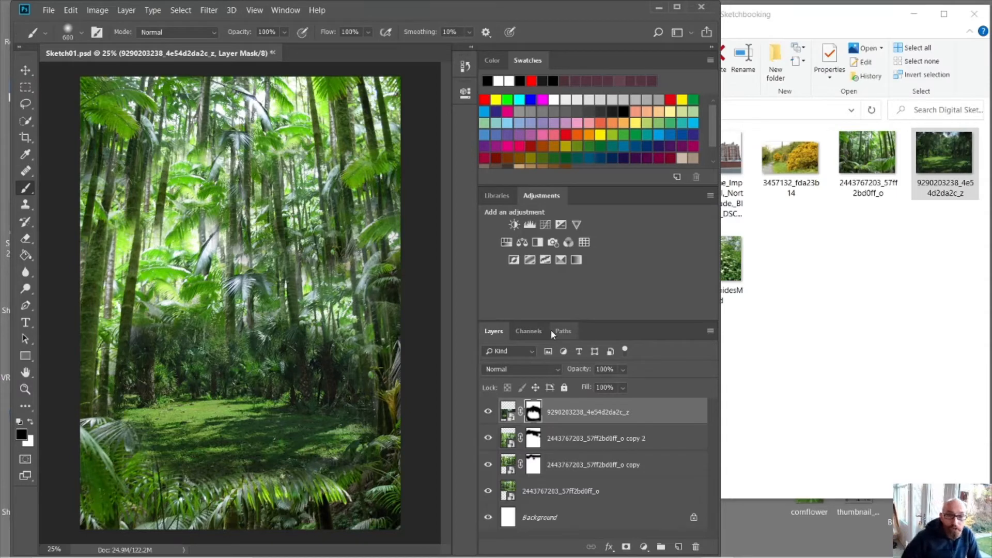
Place the Imperial Hotel photo as the top layer, scale it to about 40%, and position it above the grassy clearing.
{"action": "left_click", "coordinate": [798, 228]}
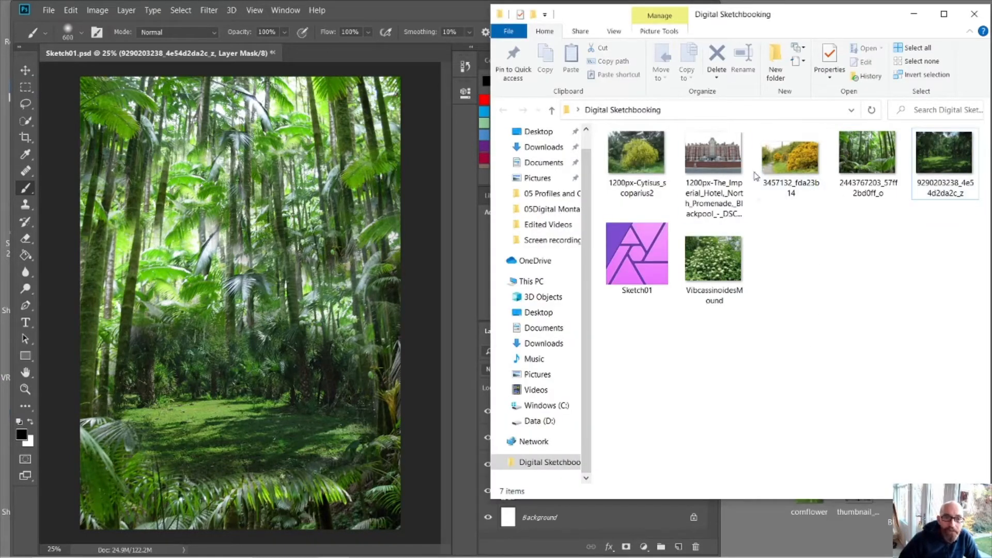
{"action": "left_click_drag", "start_coordinate": [707, 154], "coordinate": [245, 389]}
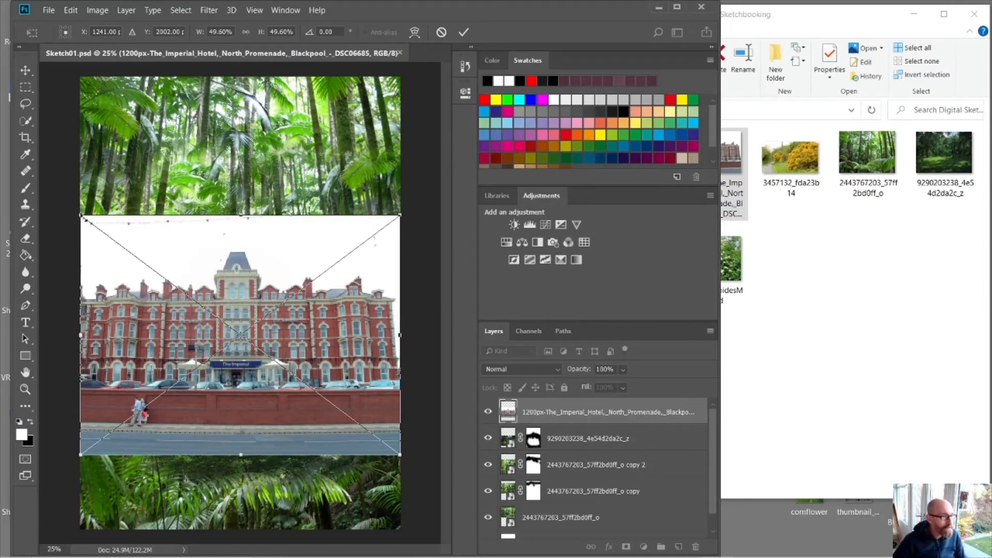
{"action": "left_click_drag", "start_coordinate": [81, 217], "coordinate": [161, 265]}
{"action": "left_click_drag", "start_coordinate": [289, 410], "coordinate": [228, 370]}
{"action": "left_click_drag", "start_coordinate": [340, 225], "coordinate": [356, 217]}
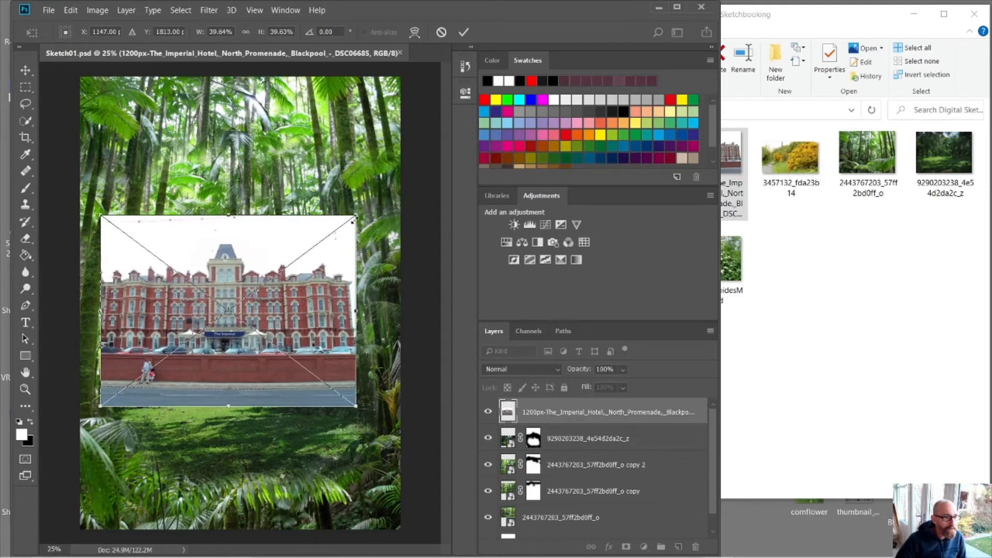
{"action": "mouse_move", "coordinate": [242, 376]}
{"action": "left_mouse_down"}
{"action": "mouse_move", "coordinate": [247, 315]}
{"action": "mouse_move", "coordinate": [244, 379]}
{"action": "left_mouse_up"}
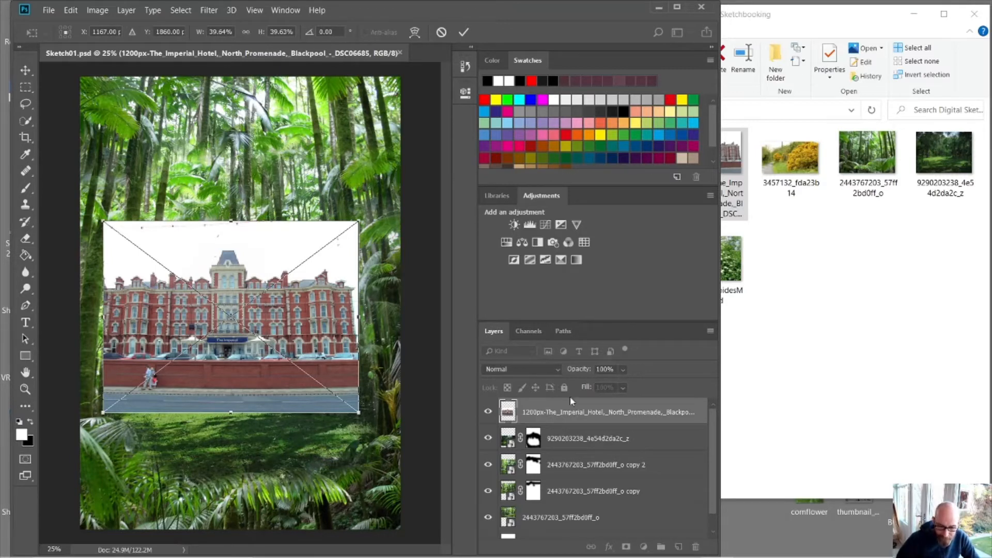
{"action": "key", "text": "Return"}
{"action": "key", "text": "b"}
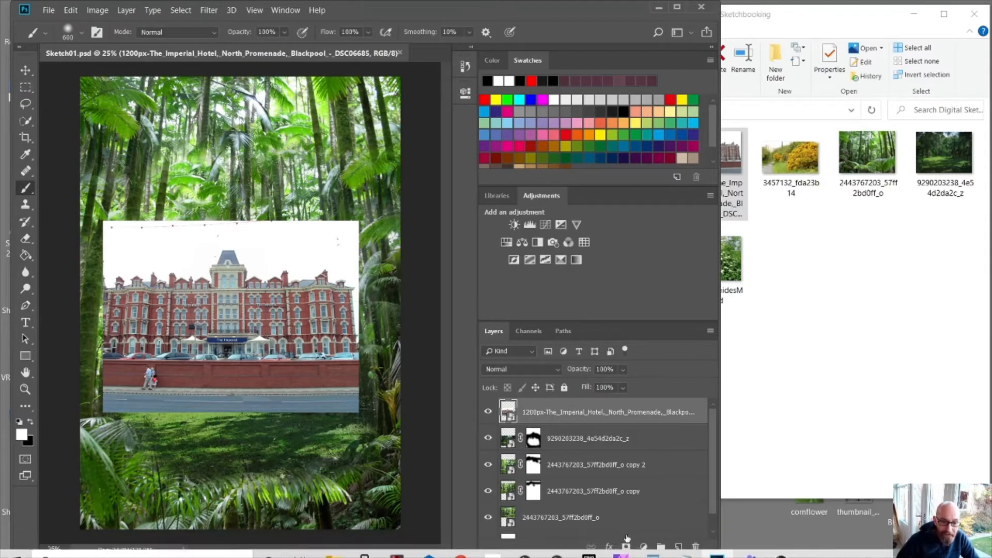
Add a layer mask to the hotel photo and roughly paint out its sky, sides and road with the soft black 600 px brush.
{"action": "left_click", "coordinate": [625, 547]}
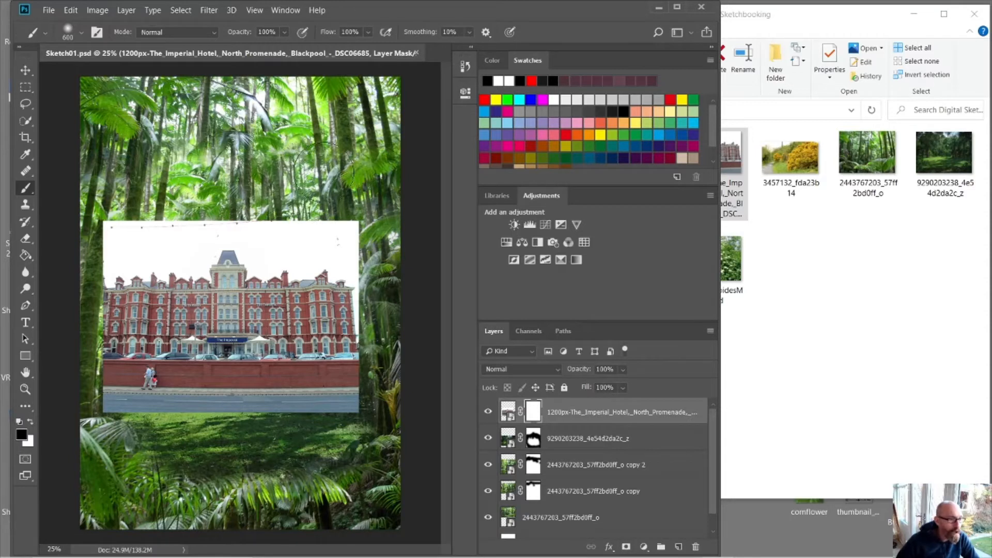
{"action": "mouse_move", "coordinate": [351, 197]}
{"action": "left_mouse_down"}
{"action": "mouse_move", "coordinate": [235, 189]}
{"action": "mouse_move", "coordinate": [24, 217]}
{"action": "left_mouse_up"}
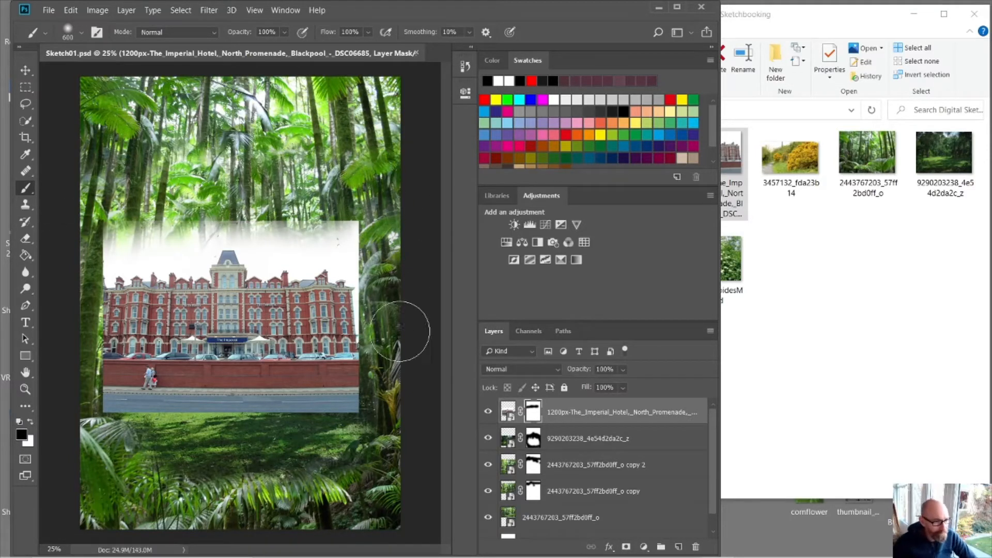
{"action": "mouse_move", "coordinate": [391, 370]}
{"action": "left_mouse_down"}
{"action": "mouse_move", "coordinate": [341, 227]}
{"action": "mouse_move", "coordinate": [281, 243]}
{"action": "mouse_move", "coordinate": [108, 253]}
{"action": "mouse_move", "coordinate": [76, 223]}
{"action": "left_mouse_up"}
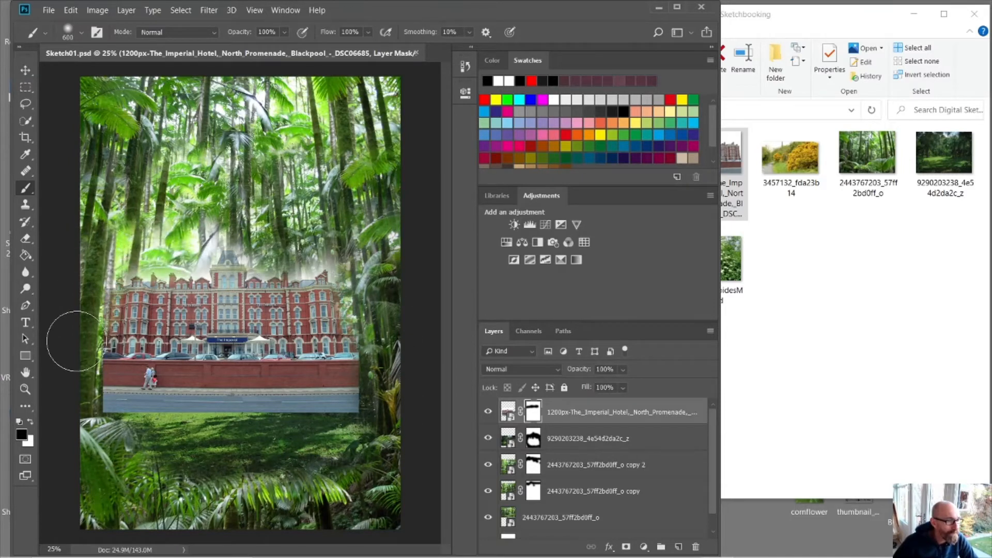
{"action": "mouse_move", "coordinate": [79, 313]}
{"action": "left_mouse_down"}
{"action": "mouse_move", "coordinate": [95, 228]}
{"action": "mouse_move", "coordinate": [93, 308]}
{"action": "mouse_move", "coordinate": [97, 256]}
{"action": "mouse_move", "coordinate": [114, 256]}
{"action": "mouse_move", "coordinate": [79, 438]}
{"action": "mouse_move", "coordinate": [321, 432]}
{"action": "mouse_move", "coordinate": [364, 421]}
{"action": "mouse_move", "coordinate": [400, 384]}
{"action": "mouse_move", "coordinate": [402, 346]}
{"action": "mouse_move", "coordinate": [390, 326]}
{"action": "mouse_move", "coordinate": [398, 411]}
{"action": "mouse_move", "coordinate": [396, 326]}
{"action": "mouse_move", "coordinate": [372, 266]}
{"action": "mouse_move", "coordinate": [308, 227]}
{"action": "mouse_move", "coordinate": [316, 217]}
{"action": "mouse_move", "coordinate": [158, 204]}
{"action": "mouse_move", "coordinate": [158, 228]}
{"action": "left_mouse_up"}
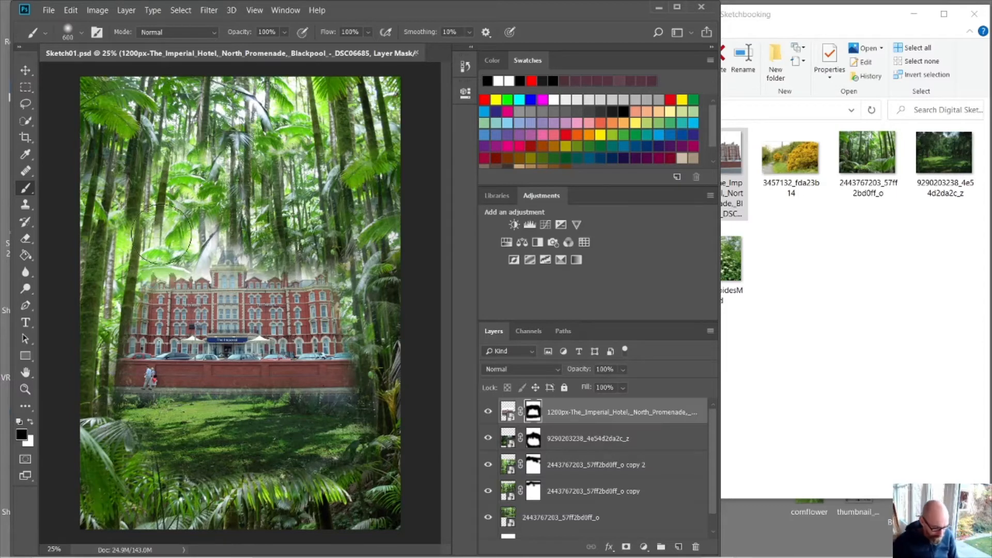
Reduce the brush to 70 px and mask out the remaining sky beside the hotel's central tower and along the right roofline.
{"action": "key", "text": "ctrl+space"}
{"action": "left_click_drag", "start_coordinate": [253, 292], "coordinate": [307, 289]}
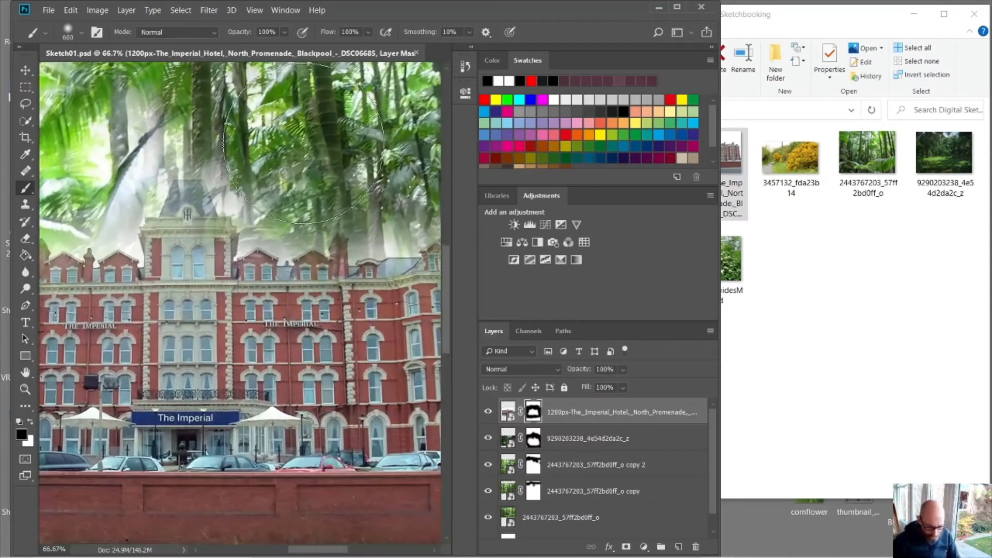
{"action": "key", "text": "bracketleft"}
{"action": "key", "text": "bracketleft"}
{"action": "key", "text": "bracketleft"}
{"action": "key", "text": "bracketleft"}
{"action": "key", "text": "bracketleft"}
{"action": "key", "text": "bracketleft"}
{"action": "key", "text": "bracketleft"}
{"action": "key", "text": "bracketleft"}
{"action": "key", "text": "bracketleft"}
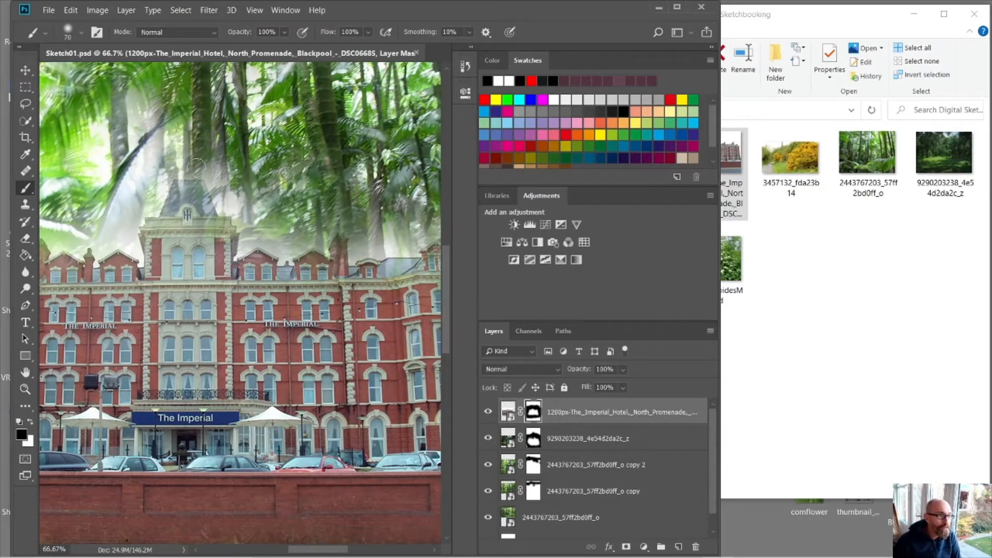
{"action": "mouse_move", "coordinate": [248, 218]}
{"action": "left_mouse_down"}
{"action": "mouse_move", "coordinate": [249, 236]}
{"action": "mouse_move", "coordinate": [283, 237]}
{"action": "mouse_move", "coordinate": [275, 255]}
{"action": "mouse_move", "coordinate": [299, 234]}
{"action": "mouse_move", "coordinate": [289, 203]}
{"action": "left_mouse_up"}
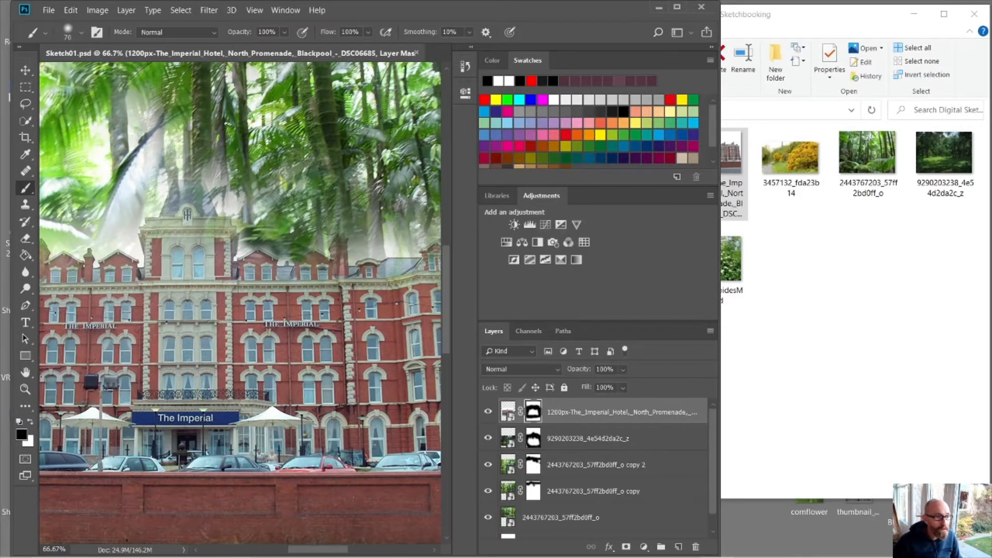
{"action": "mouse_move", "coordinate": [357, 249]}
{"action": "left_mouse_down"}
{"action": "mouse_move", "coordinate": [403, 244]}
{"action": "mouse_move", "coordinate": [414, 214]}
{"action": "mouse_move", "coordinate": [260, 184]}
{"action": "mouse_move", "coordinate": [324, 192]}
{"action": "mouse_move", "coordinate": [320, 206]}
{"action": "left_mouse_up"}
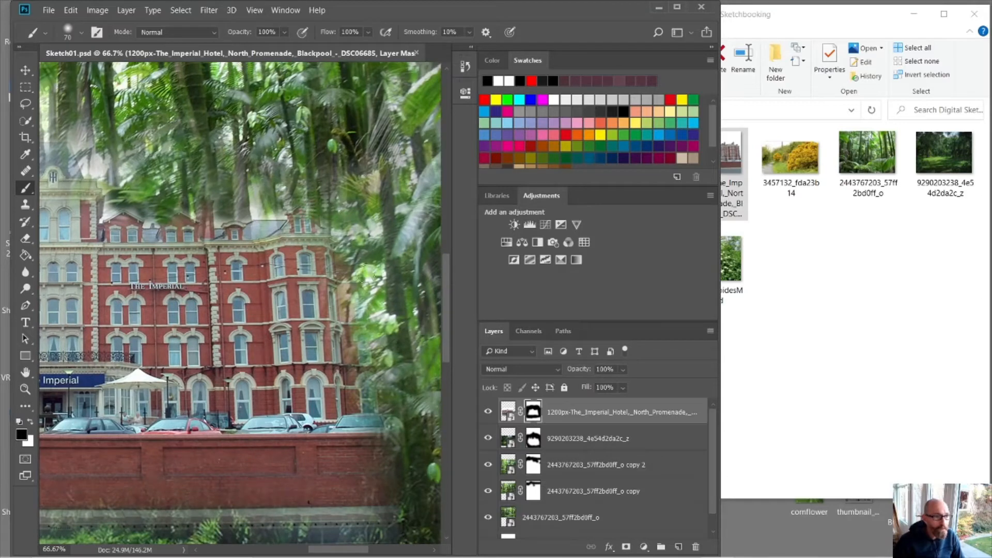
Refine the hotel's mask along the right and left ends of the building with the black 70 px brush.
{"action": "left_click_drag", "start_coordinate": [372, 316], "coordinate": [362, 327]}
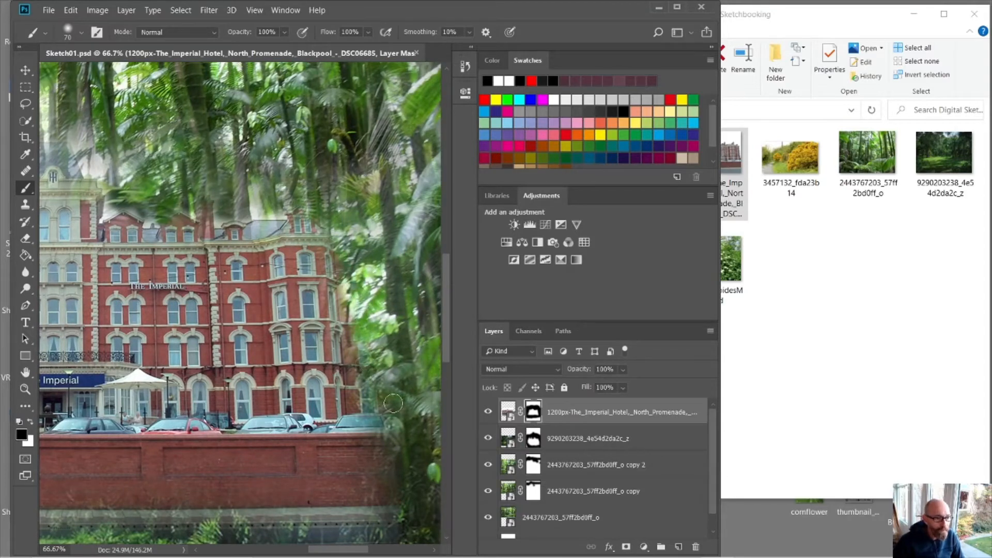
{"action": "left_click_drag", "start_coordinate": [225, 261], "coordinate": [406, 238]}
{"action": "mouse_move", "coordinate": [161, 166]}
{"action": "left_mouse_down"}
{"action": "mouse_move", "coordinate": [384, 141]}
{"action": "mouse_move", "coordinate": [294, 259]}
{"action": "mouse_move", "coordinate": [309, 225]}
{"action": "mouse_move", "coordinate": [330, 229]}
{"action": "mouse_move", "coordinate": [309, 256]}
{"action": "mouse_move", "coordinate": [308, 279]}
{"action": "mouse_move", "coordinate": [248, 269]}
{"action": "mouse_move", "coordinate": [216, 251]}
{"action": "mouse_move", "coordinate": [122, 288]}
{"action": "left_mouse_up"}
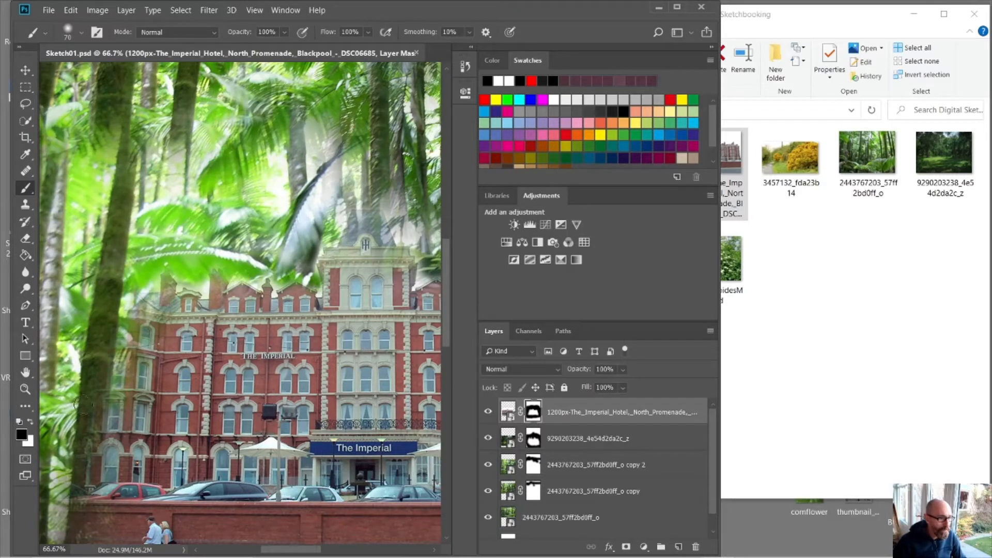
{"action": "left_click_drag", "start_coordinate": [83, 404], "coordinate": [77, 465]}
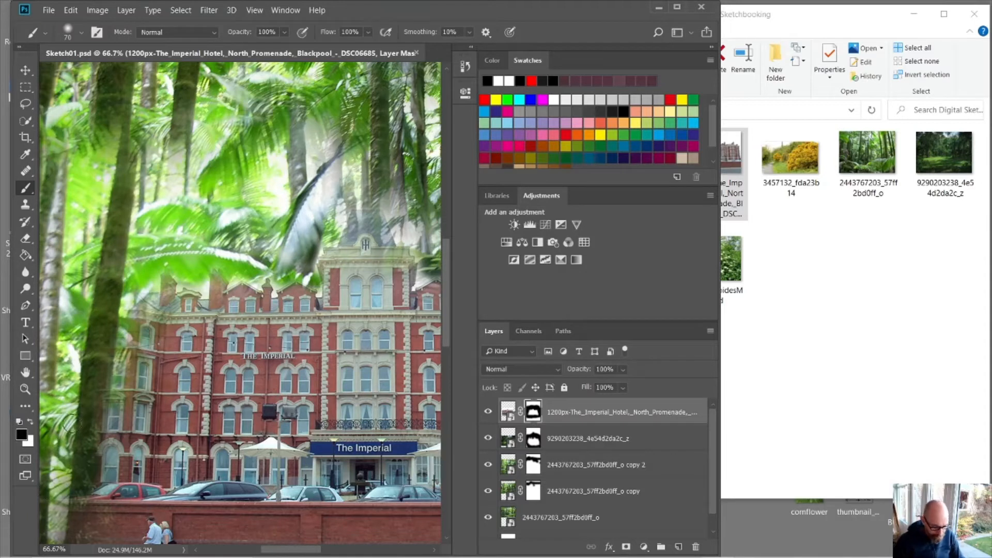
Paint white on the hotel's mask to restore the faded left wing, central tower roof and right-hand roofs.
{"action": "key", "text": "x"}
{"action": "left_click_drag", "start_coordinate": [138, 345], "coordinate": [169, 317]}
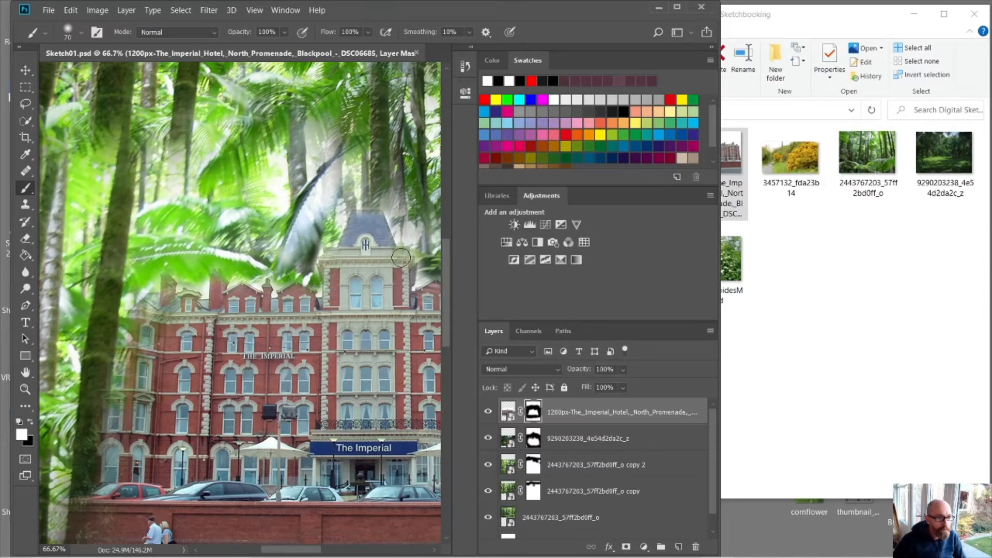
{"action": "left_click_drag", "start_coordinate": [356, 342], "coordinate": [150, 398]}
{"action": "mouse_move", "coordinate": [262, 365]}
{"action": "left_mouse_down"}
{"action": "mouse_move", "coordinate": [282, 356]}
{"action": "mouse_move", "coordinate": [272, 342]}
{"action": "left_mouse_up"}
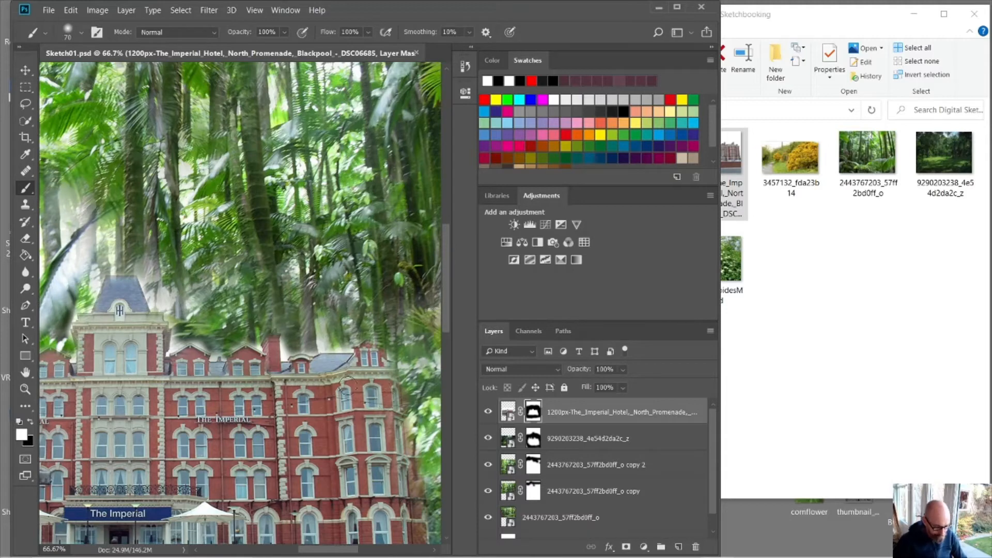
Enlarge the soft black brush to 600 px and paint out the lower corners and ends of the hotel's brick wall on its mask.
{"action": "key", "text": "x"}
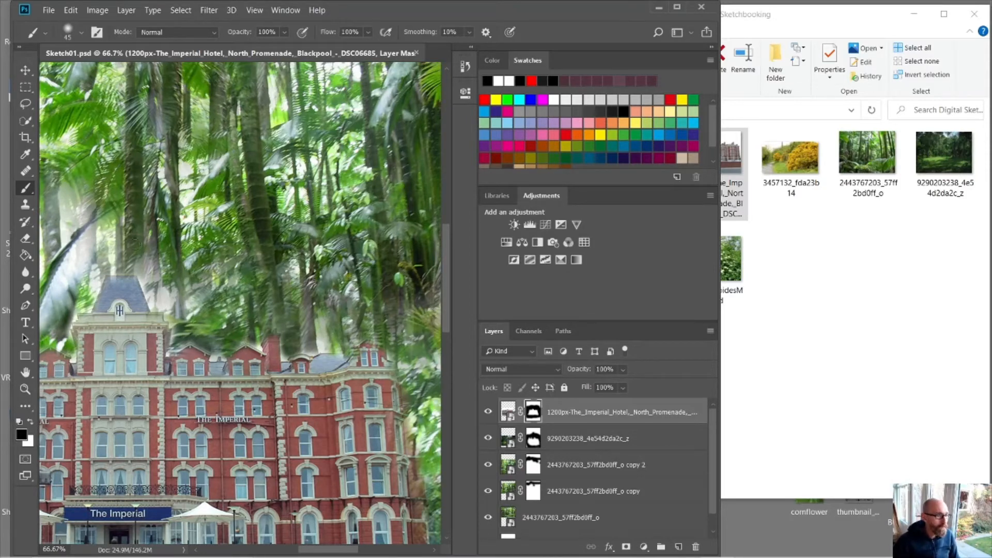
{"action": "left_click_drag", "start_coordinate": [187, 268], "coordinate": [345, 213]}
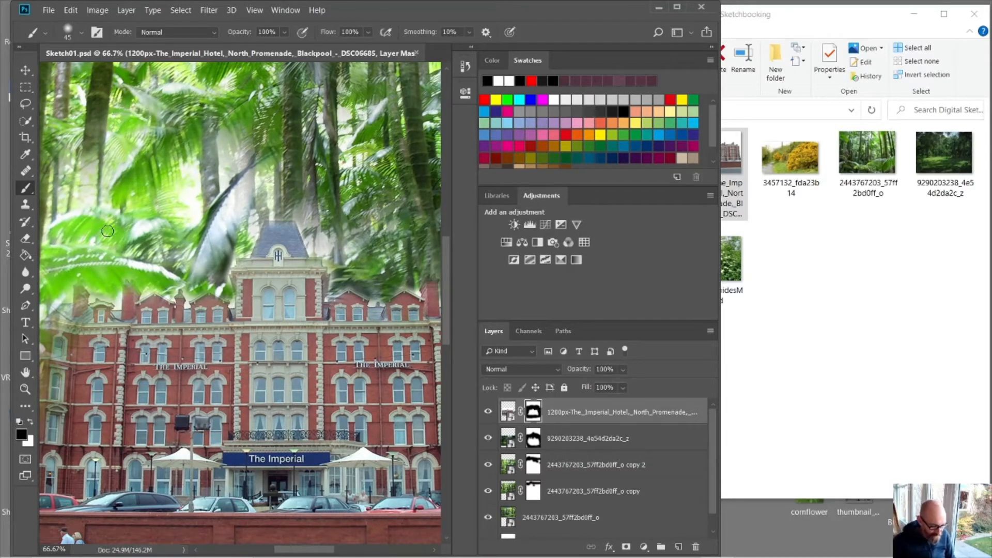
{"action": "left_click", "coordinate": [212, 189], "text": "alt"}
{"action": "left_click", "coordinate": [212, 189], "text": "alt"}
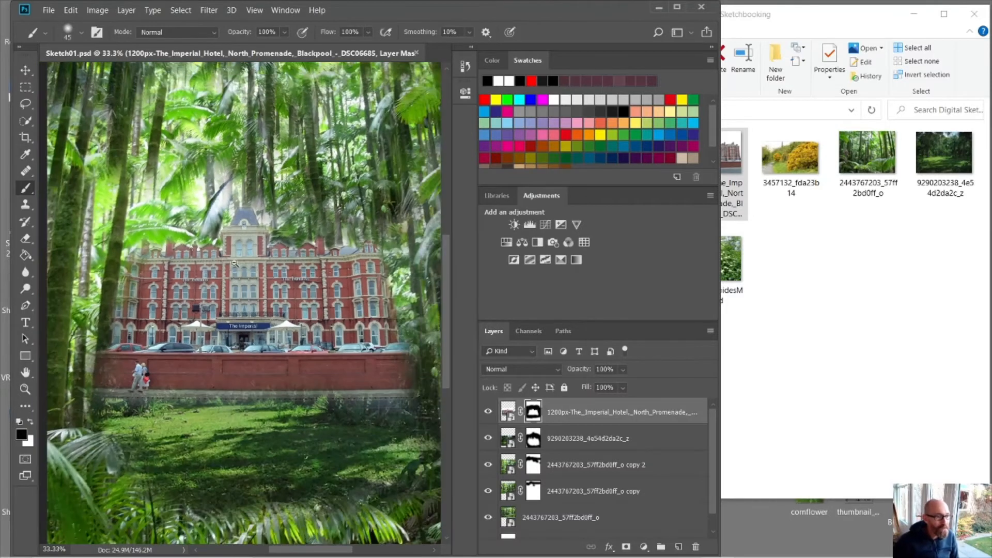
{"action": "left_click", "coordinate": [235, 264], "text": "alt"}
{"action": "left_click", "coordinate": [289, 342], "text": "alt"}
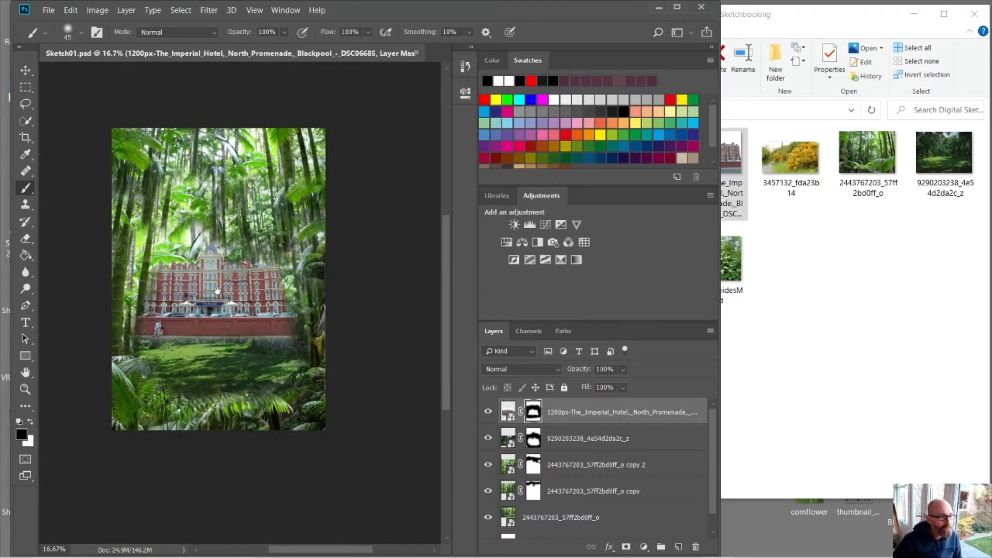
{"action": "left_click_drag", "start_coordinate": [218, 290], "coordinate": [300, 358]}
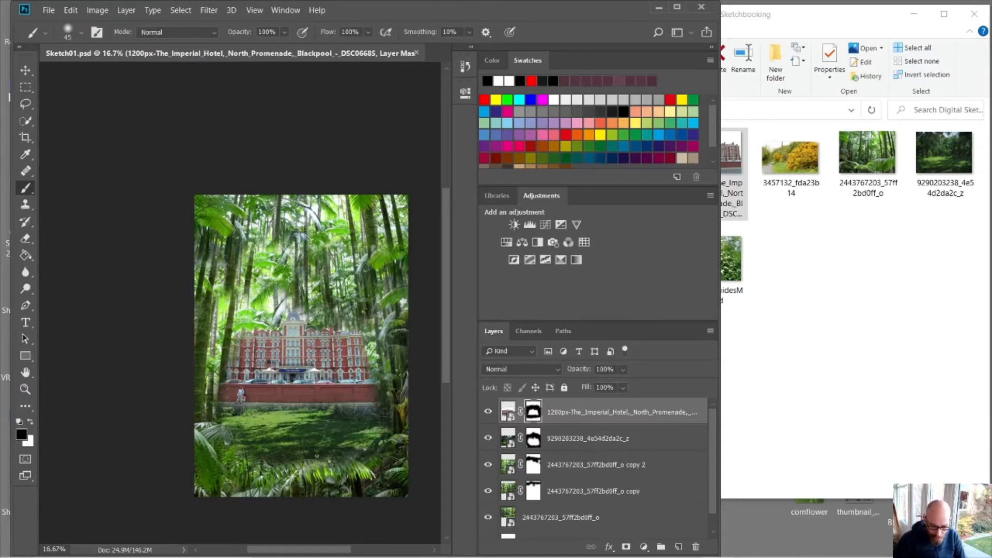
{"action": "left_click", "coordinate": [329, 388]}
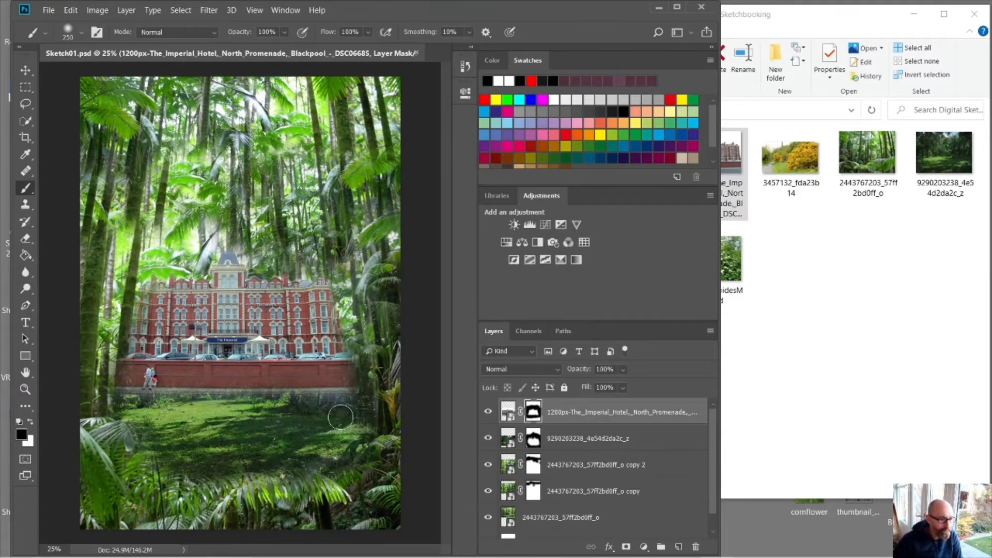
{"action": "key", "text": "bracketright"}
{"action": "key", "text": "bracketright"}
{"action": "key", "text": "bracketright"}
{"action": "key", "text": "bracketright"}
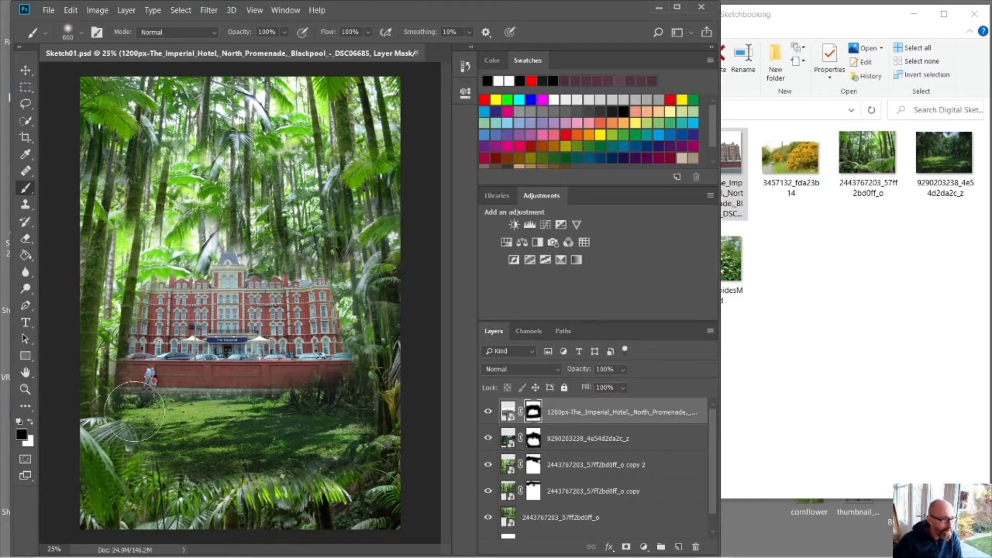
{"action": "mouse_move", "coordinate": [135, 411]}
{"action": "left_mouse_down"}
{"action": "mouse_move", "coordinate": [113, 410]}
{"action": "mouse_move", "coordinate": [105, 391]}
{"action": "left_mouse_up"}
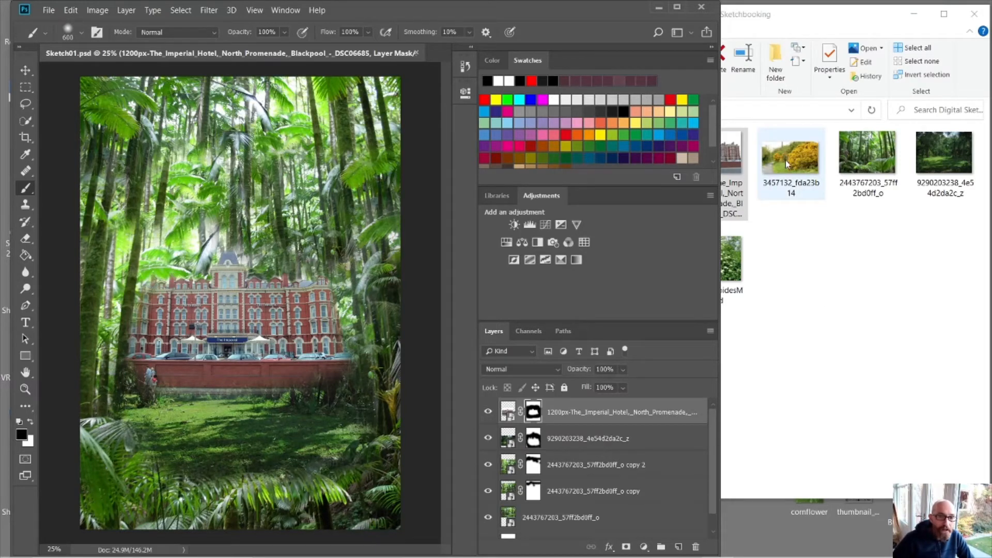
Place the photo 3457132_fda23b14, scale it to about 272%, and position it over the lawn and the hotel's right side.
{"action": "left_click_drag", "start_coordinate": [787, 164], "coordinate": [366, 454]}
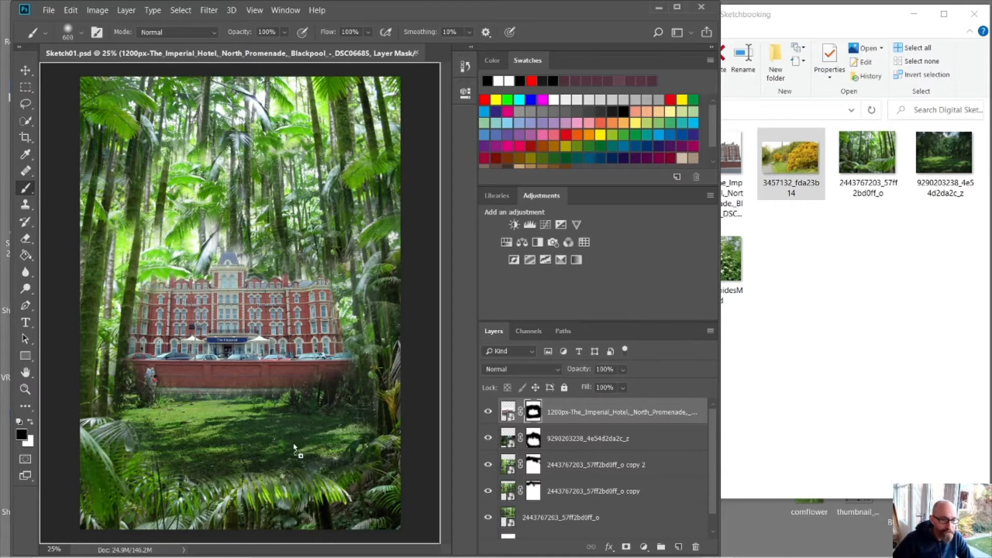
{"action": "left_click_drag", "start_coordinate": [292, 443], "coordinate": [293, 443]}
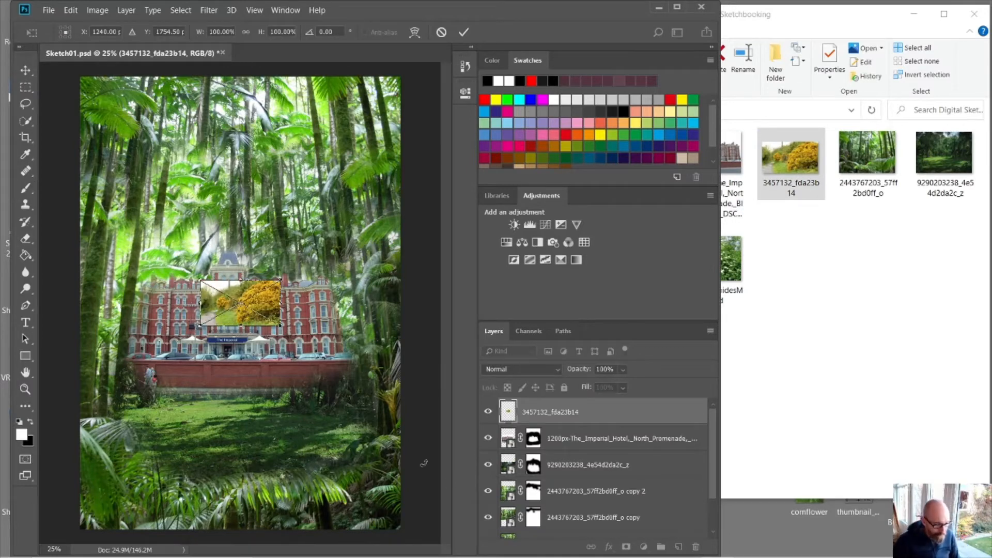
{"action": "left_click_drag", "start_coordinate": [280, 324], "coordinate": [419, 405]}
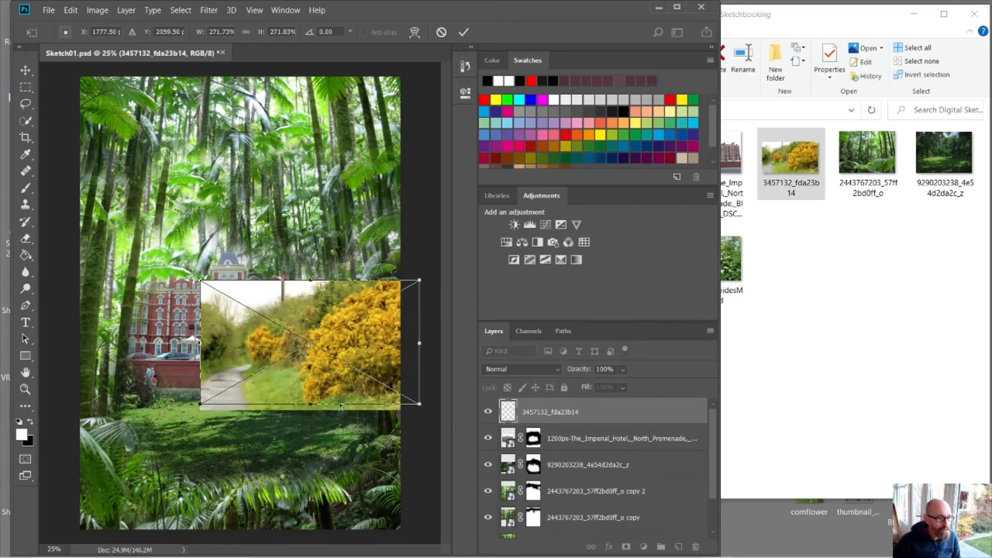
{"action": "left_click_drag", "start_coordinate": [325, 373], "coordinate": [320, 413]}
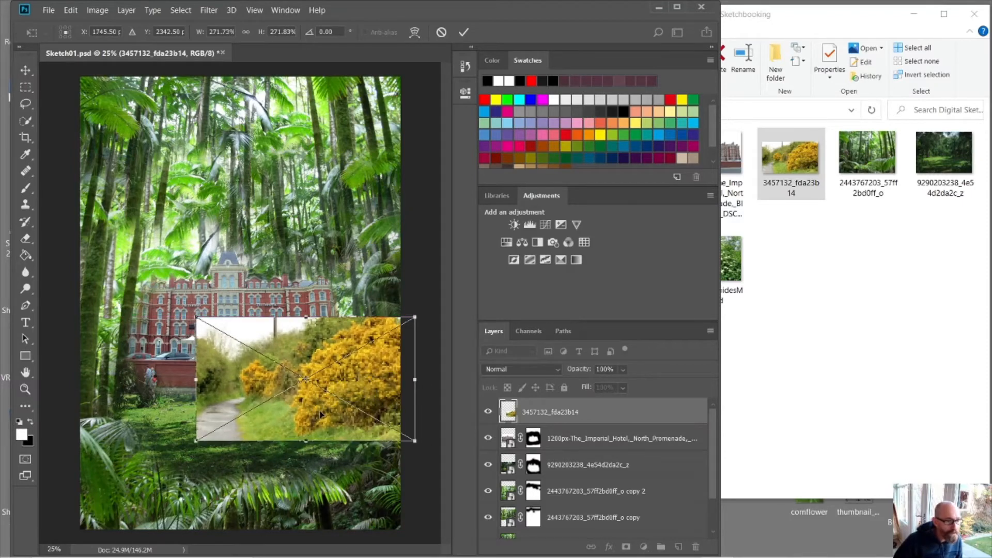
{"action": "key", "text": "Return"}
{"action": "key", "text": "b"}
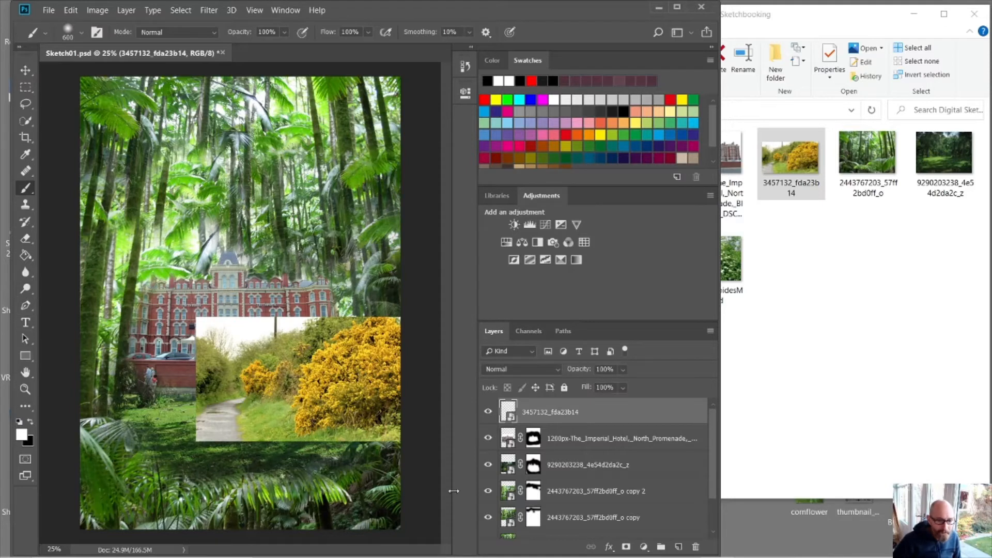
Add a layer mask to the orange-yellow shrub photo and paint out its sky and outer edges with the black 600 px brush.
{"action": "left_click", "coordinate": [626, 548]}
{"action": "key", "text": "x"}
{"action": "mouse_move", "coordinate": [310, 323]}
{"action": "left_mouse_down"}
{"action": "mouse_move", "coordinate": [218, 330]}
{"action": "mouse_move", "coordinate": [227, 362]}
{"action": "mouse_move", "coordinate": [155, 388]}
{"action": "mouse_move", "coordinate": [170, 392]}
{"action": "mouse_move", "coordinate": [176, 444]}
{"action": "mouse_move", "coordinate": [238, 470]}
{"action": "mouse_move", "coordinate": [408, 445]}
{"action": "mouse_move", "coordinate": [398, 436]}
{"action": "mouse_move", "coordinate": [410, 299]}
{"action": "mouse_move", "coordinate": [299, 290]}
{"action": "mouse_move", "coordinate": [230, 341]}
{"action": "left_mouse_up"}
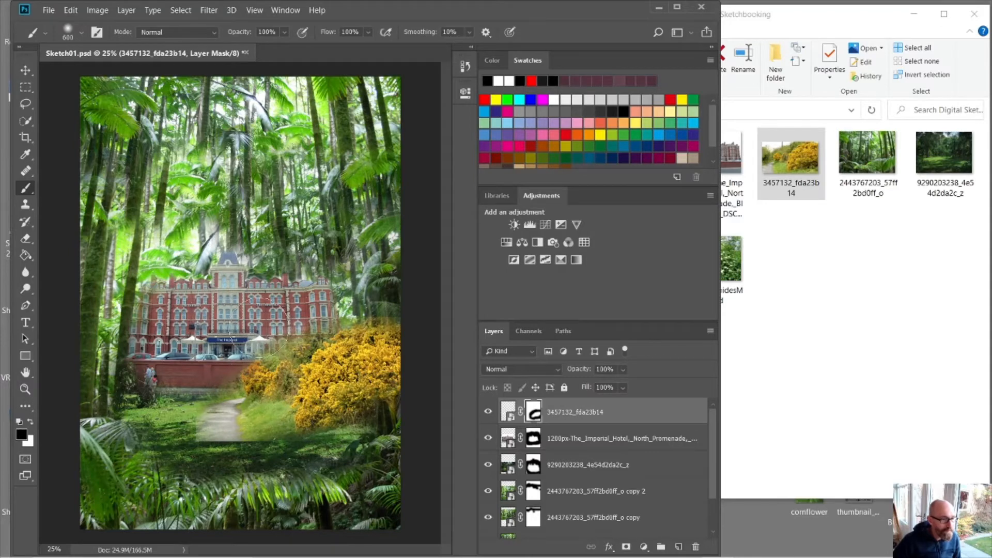
{"action": "mouse_move", "coordinate": [286, 294]}
{"action": "left_mouse_down"}
{"action": "mouse_move", "coordinate": [298, 275]}
{"action": "mouse_move", "coordinate": [329, 293]}
{"action": "mouse_move", "coordinate": [338, 216]}
{"action": "left_mouse_up"}
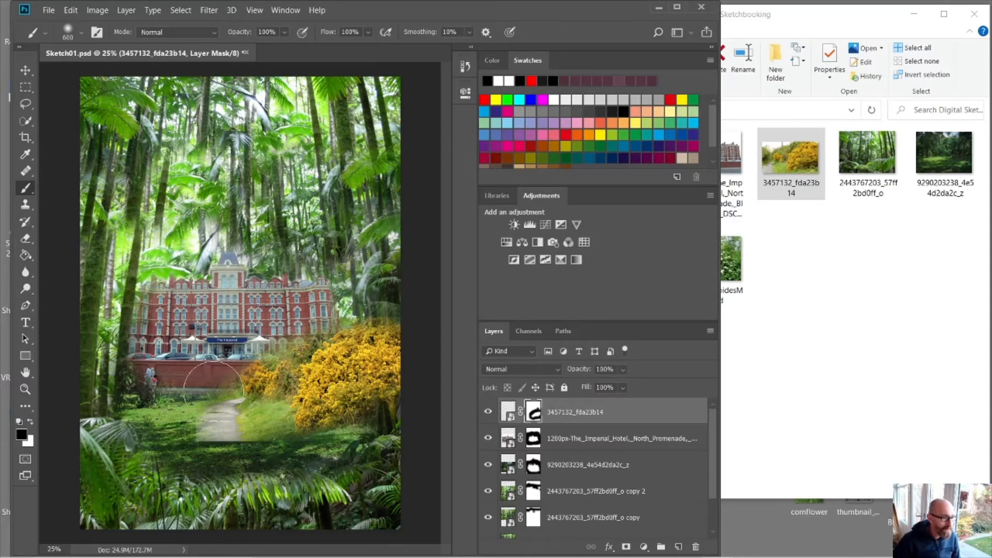
{"action": "mouse_move", "coordinate": [214, 390]}
{"action": "left_mouse_down"}
{"action": "mouse_move", "coordinate": [184, 383]}
{"action": "mouse_move", "coordinate": [145, 445]}
{"action": "mouse_move", "coordinate": [178, 433]}
{"action": "mouse_move", "coordinate": [165, 431]}
{"action": "mouse_move", "coordinate": [164, 420]}
{"action": "mouse_move", "coordinate": [124, 461]}
{"action": "mouse_move", "coordinate": [137, 497]}
{"action": "mouse_move", "coordinate": [157, 462]}
{"action": "mouse_move", "coordinate": [193, 468]}
{"action": "left_mouse_up"}
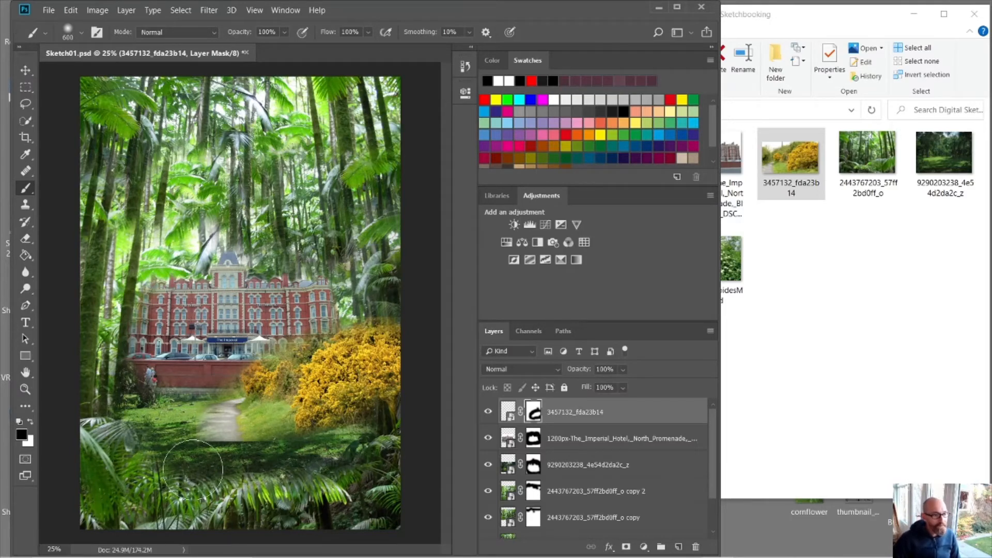
Place the photo 1200px-Cytisus_scoparius2 from the Digital Sketchbooking folder and move it down over the lawn.
{"action": "left_click", "coordinate": [859, 326]}
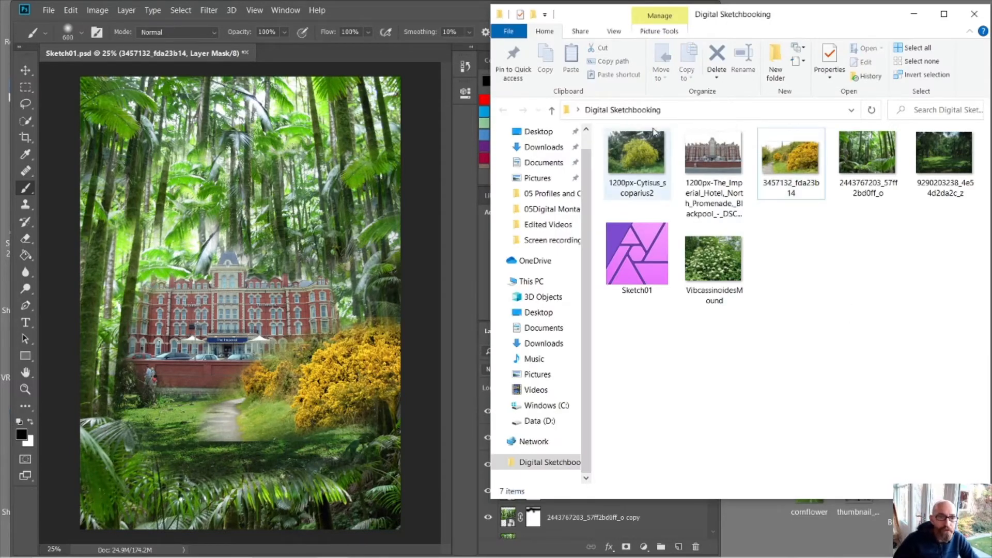
{"action": "left_click", "coordinate": [634, 163]}
{"action": "left_click_drag", "start_coordinate": [631, 157], "coordinate": [362, 373]}
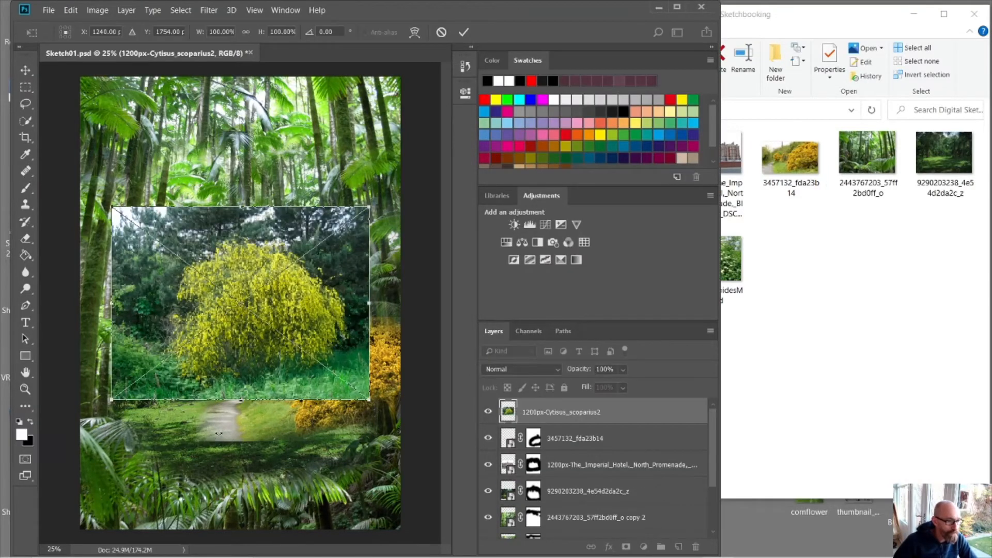
{"action": "key", "text": "b"}
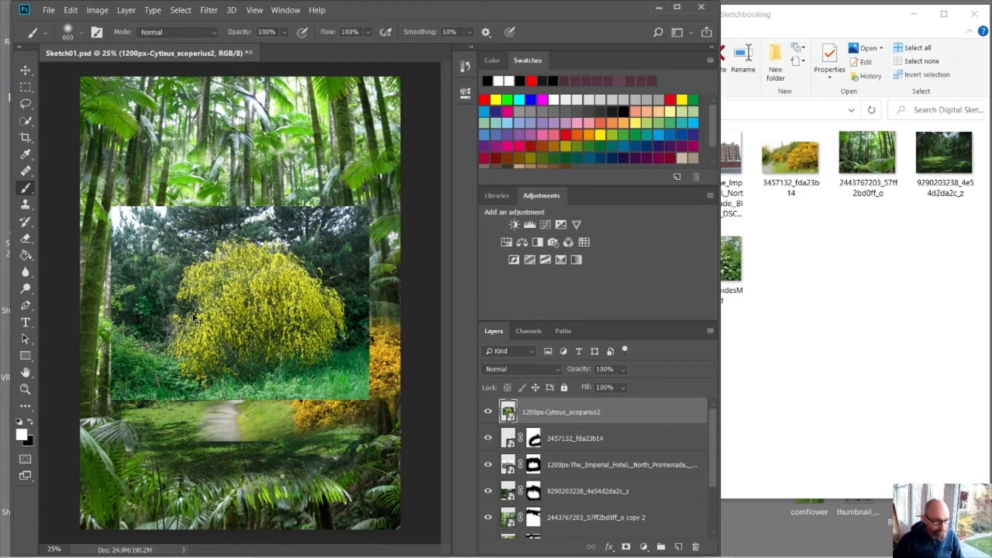
{"action": "left_click_drag", "start_coordinate": [286, 333], "coordinate": [275, 434]}
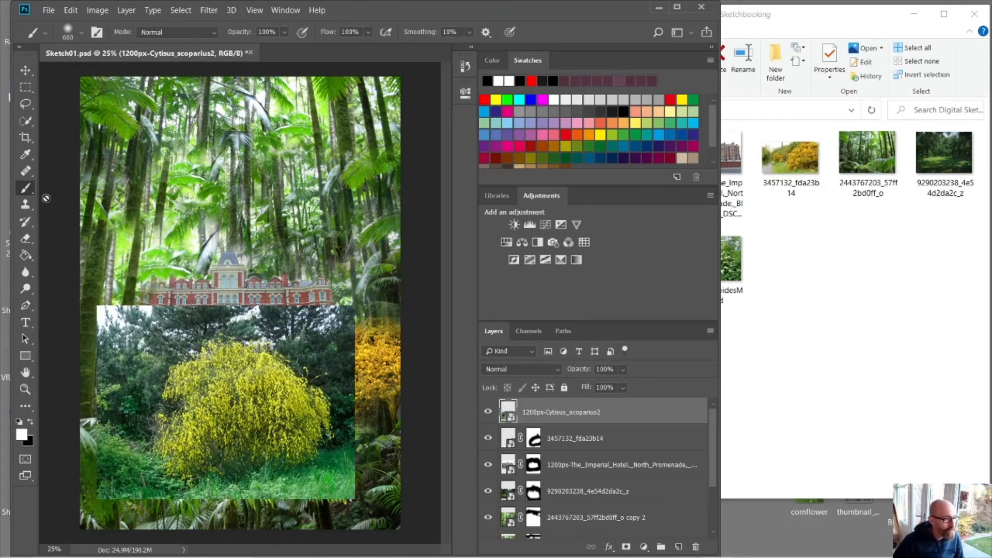
Mask out the surroundings of the Cytisus bush, then shrink it and place it in the lower left foreground beside the path.
{"action": "left_click", "coordinate": [625, 545]}
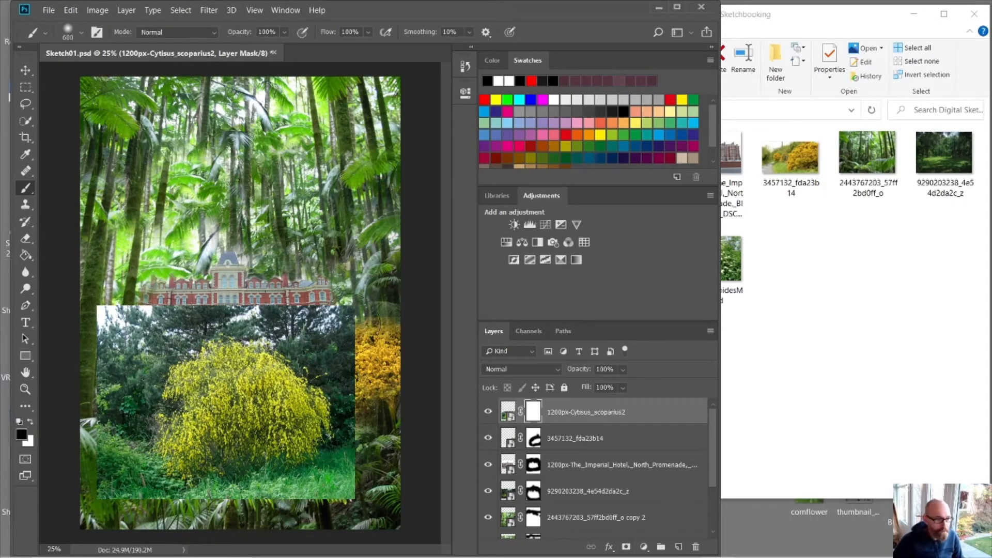
{"action": "mouse_move", "coordinate": [357, 323]}
{"action": "left_mouse_down"}
{"action": "mouse_move", "coordinate": [354, 346]}
{"action": "mouse_move", "coordinate": [278, 315]}
{"action": "mouse_move", "coordinate": [198, 302]}
{"action": "mouse_move", "coordinate": [127, 308]}
{"action": "mouse_move", "coordinate": [85, 377]}
{"action": "mouse_move", "coordinate": [166, 329]}
{"action": "mouse_move", "coordinate": [91, 421]}
{"action": "mouse_move", "coordinate": [88, 438]}
{"action": "mouse_move", "coordinate": [113, 488]}
{"action": "mouse_move", "coordinate": [87, 473]}
{"action": "mouse_move", "coordinate": [135, 494]}
{"action": "mouse_move", "coordinate": [135, 370]}
{"action": "mouse_move", "coordinate": [183, 309]}
{"action": "mouse_move", "coordinate": [314, 307]}
{"action": "mouse_move", "coordinate": [334, 348]}
{"action": "mouse_move", "coordinate": [310, 338]}
{"action": "mouse_move", "coordinate": [383, 411]}
{"action": "mouse_move", "coordinate": [369, 502]}
{"action": "mouse_move", "coordinate": [294, 528]}
{"action": "mouse_move", "coordinate": [251, 531]}
{"action": "mouse_move", "coordinate": [287, 530]}
{"action": "mouse_move", "coordinate": [197, 533]}
{"action": "mouse_move", "coordinate": [317, 531]}
{"action": "mouse_move", "coordinate": [366, 496]}
{"action": "mouse_move", "coordinate": [353, 501]}
{"action": "mouse_move", "coordinate": [380, 465]}
{"action": "mouse_move", "coordinate": [375, 376]}
{"action": "left_mouse_up"}
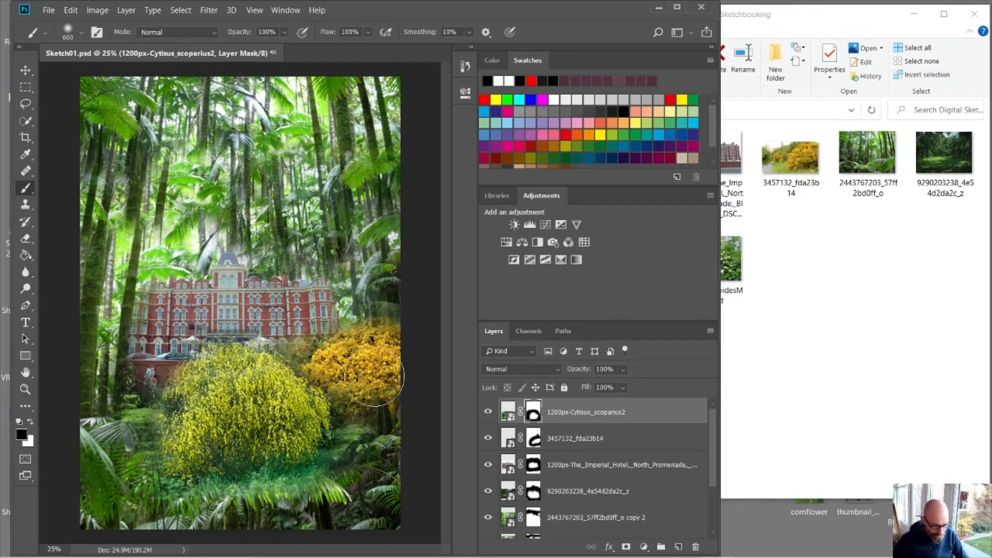
{"action": "key", "text": "ctrl+t"}
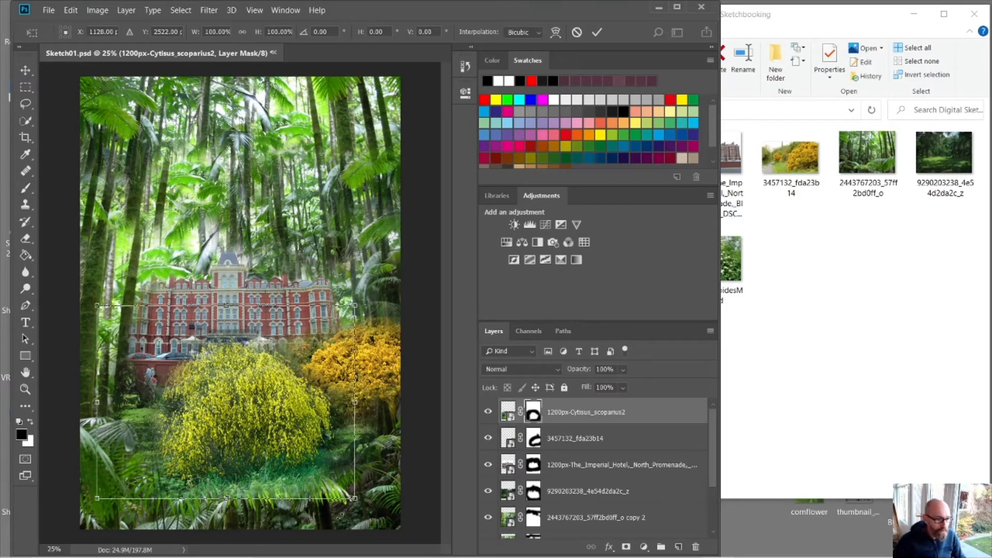
{"action": "left_click_drag", "start_coordinate": [355, 498], "coordinate": [235, 408]}
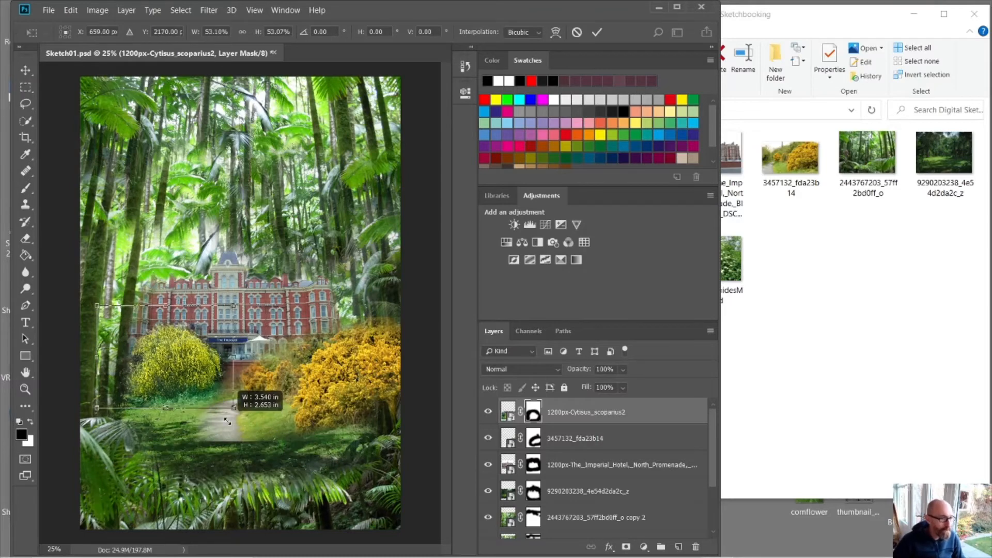
{"action": "mouse_move", "coordinate": [197, 379]}
{"action": "left_mouse_down"}
{"action": "mouse_move", "coordinate": [214, 465]}
{"action": "mouse_move", "coordinate": [195, 448]}
{"action": "mouse_move", "coordinate": [310, 451]}
{"action": "mouse_move", "coordinate": [177, 464]}
{"action": "mouse_move", "coordinate": [131, 510]}
{"action": "mouse_move", "coordinate": [151, 524]}
{"action": "mouse_move", "coordinate": [124, 473]}
{"action": "mouse_move", "coordinate": [139, 458]}
{"action": "mouse_move", "coordinate": [130, 449]}
{"action": "mouse_move", "coordinate": [122, 465]}
{"action": "mouse_move", "coordinate": [168, 506]}
{"action": "left_mouse_up"}
{"action": "key", "text": "Return"}
{"action": "key", "text": "b"}
Place the photo VibcassinoidesMound, scale it to less than half the page width, and position it in the lower central foreground.
{"action": "left_click", "coordinate": [887, 267]}
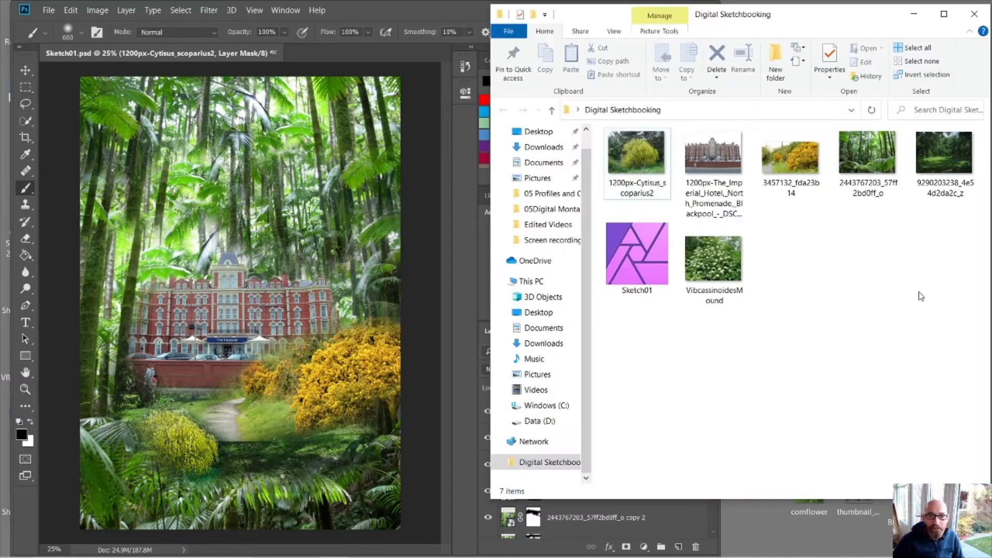
{"action": "left_click_drag", "start_coordinate": [707, 266], "coordinate": [243, 394]}
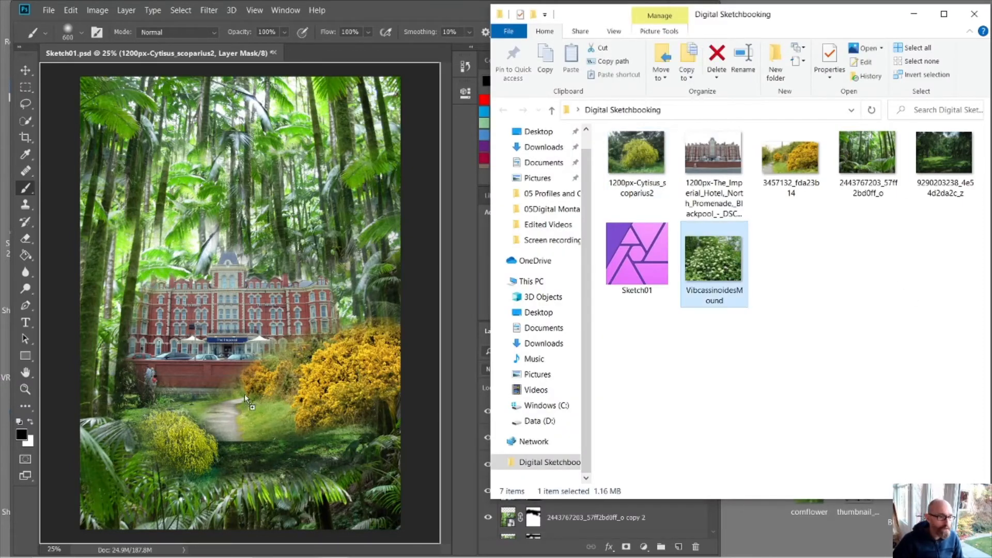
{"action": "left_click_drag", "start_coordinate": [308, 402], "coordinate": [308, 403]}
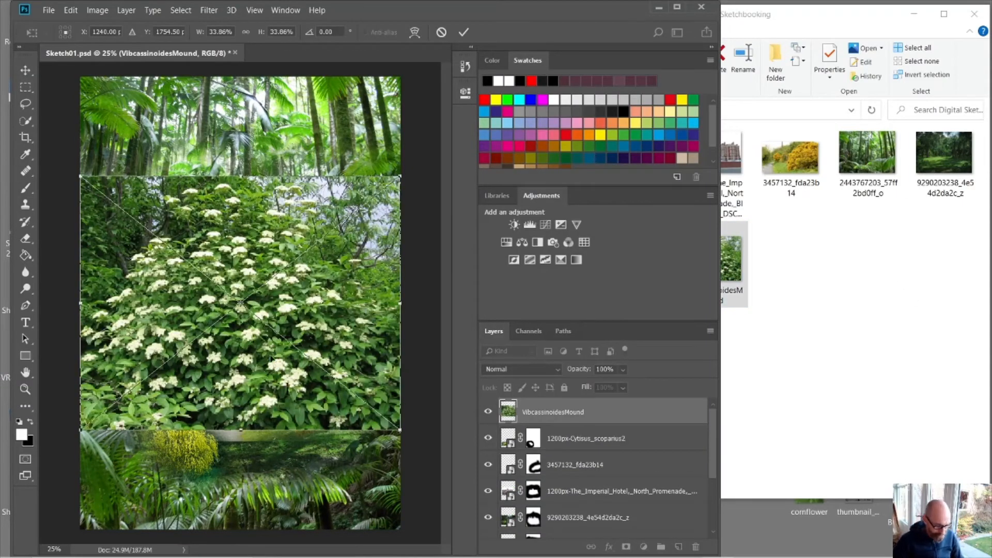
{"action": "left_click_drag", "start_coordinate": [79, 176], "coordinate": [250, 310]}
{"action": "left_click_drag", "start_coordinate": [333, 402], "coordinate": [270, 496]}
{"action": "key", "text": "Return"}
{"action": "key", "text": "b"}
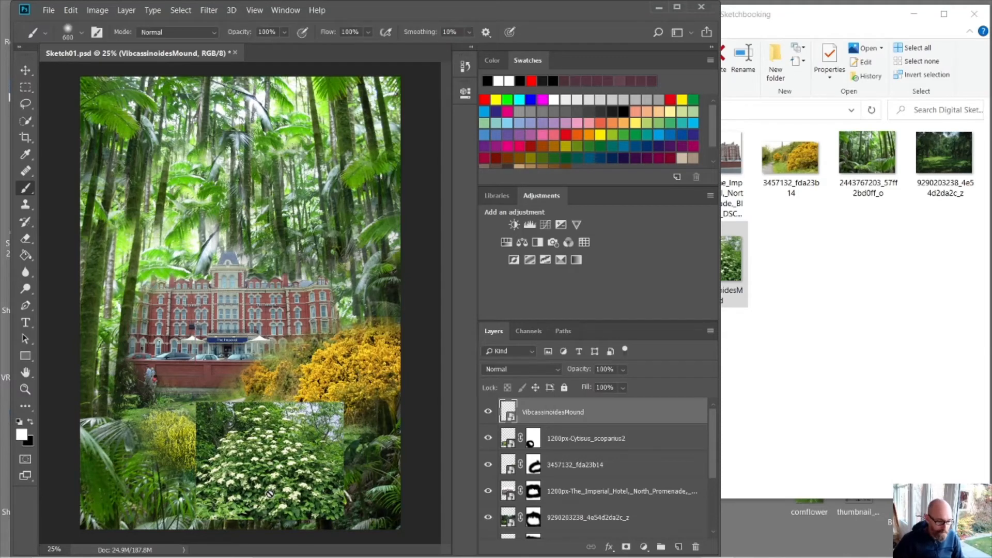
Add a layer mask to the VibcassinoidesMound photo and paint out everything around the white-flowered shrub with the black 600 px brush.
{"action": "left_click", "coordinate": [626, 546]}
{"action": "key", "text": "x"}
{"action": "mouse_move", "coordinate": [377, 428]}
{"action": "left_mouse_down"}
{"action": "mouse_move", "coordinate": [359, 420]}
{"action": "mouse_move", "coordinate": [296, 376]}
{"action": "mouse_move", "coordinate": [269, 379]}
{"action": "mouse_move", "coordinate": [221, 391]}
{"action": "mouse_move", "coordinate": [172, 431]}
{"action": "mouse_move", "coordinate": [181, 422]}
{"action": "mouse_move", "coordinate": [174, 445]}
{"action": "left_mouse_up"}
{"action": "mouse_move", "coordinate": [343, 423]}
{"action": "left_mouse_down"}
{"action": "mouse_move", "coordinate": [332, 414]}
{"action": "mouse_move", "coordinate": [367, 517]}
{"action": "left_mouse_up"}
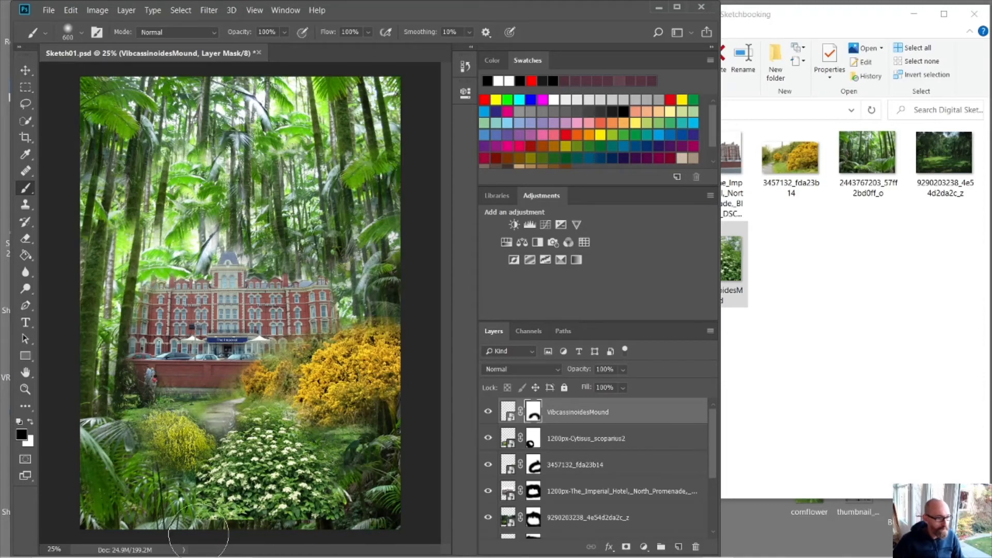
{"action": "mouse_move", "coordinate": [175, 530]}
{"action": "left_mouse_down"}
{"action": "mouse_move", "coordinate": [207, 545]}
{"action": "mouse_move", "coordinate": [170, 527]}
{"action": "mouse_move", "coordinate": [101, 523]}
{"action": "mouse_move", "coordinate": [353, 528]}
{"action": "mouse_move", "coordinate": [358, 513]}
{"action": "mouse_move", "coordinate": [386, 504]}
{"action": "mouse_move", "coordinate": [341, 512]}
{"action": "mouse_move", "coordinate": [354, 483]}
{"action": "mouse_move", "coordinate": [385, 500]}
{"action": "mouse_move", "coordinate": [366, 485]}
{"action": "mouse_move", "coordinate": [366, 464]}
{"action": "mouse_move", "coordinate": [342, 472]}
{"action": "mouse_move", "coordinate": [367, 451]}
{"action": "mouse_move", "coordinate": [365, 483]}
{"action": "mouse_move", "coordinate": [392, 445]}
{"action": "mouse_move", "coordinate": [384, 484]}
{"action": "mouse_move", "coordinate": [346, 480]}
{"action": "mouse_move", "coordinate": [412, 443]}
{"action": "mouse_move", "coordinate": [338, 484]}
{"action": "mouse_move", "coordinate": [396, 475]}
{"action": "mouse_move", "coordinate": [323, 476]}
{"action": "mouse_move", "coordinate": [300, 496]}
{"action": "mouse_move", "coordinate": [212, 514]}
{"action": "mouse_move", "coordinate": [198, 499]}
{"action": "mouse_move", "coordinate": [122, 494]}
{"action": "left_mouse_up"}
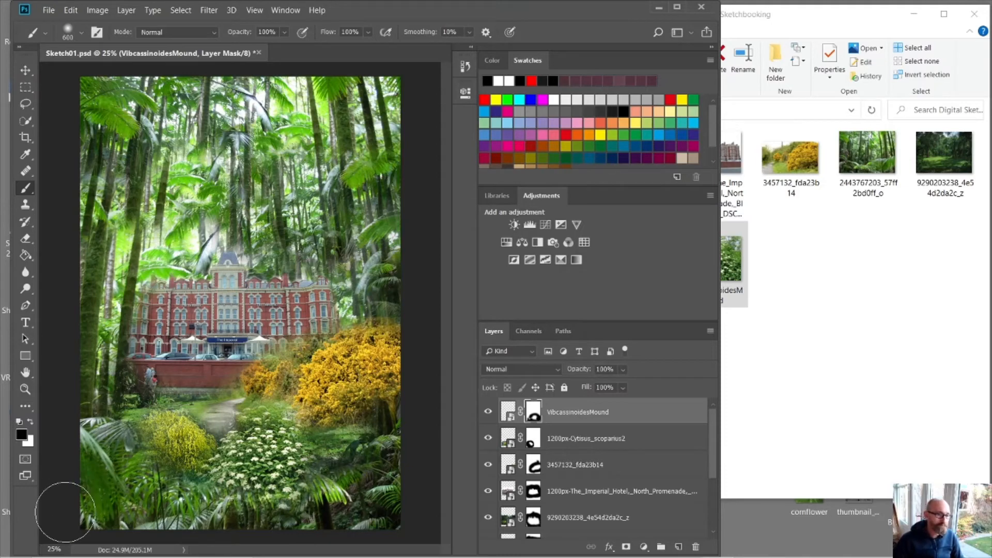
Duplicate the Cytisus bush layer twice and move the copies to the right of the white-flowered shrub.
{"action": "left_click", "coordinate": [29, 72]}
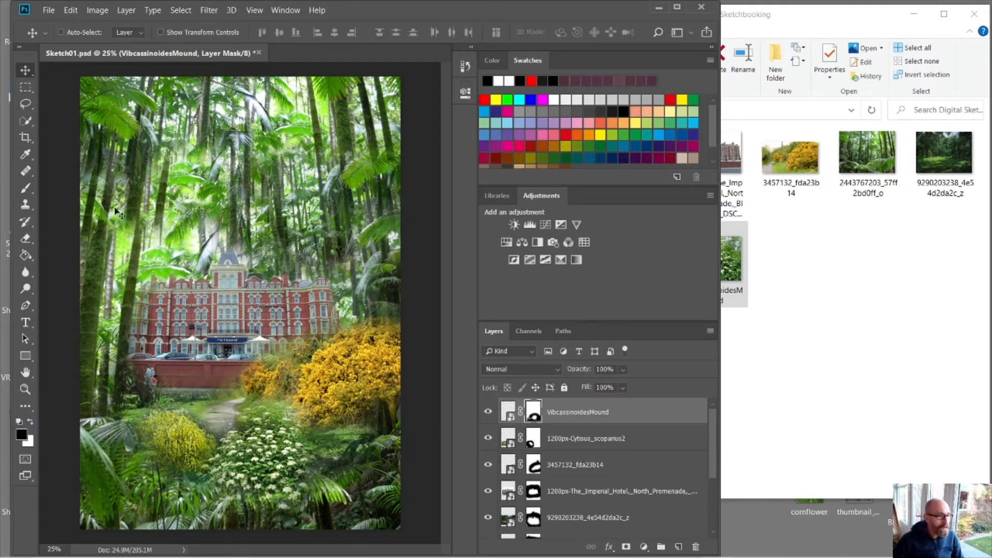
{"action": "left_click", "coordinate": [187, 441], "text": "ctrl"}
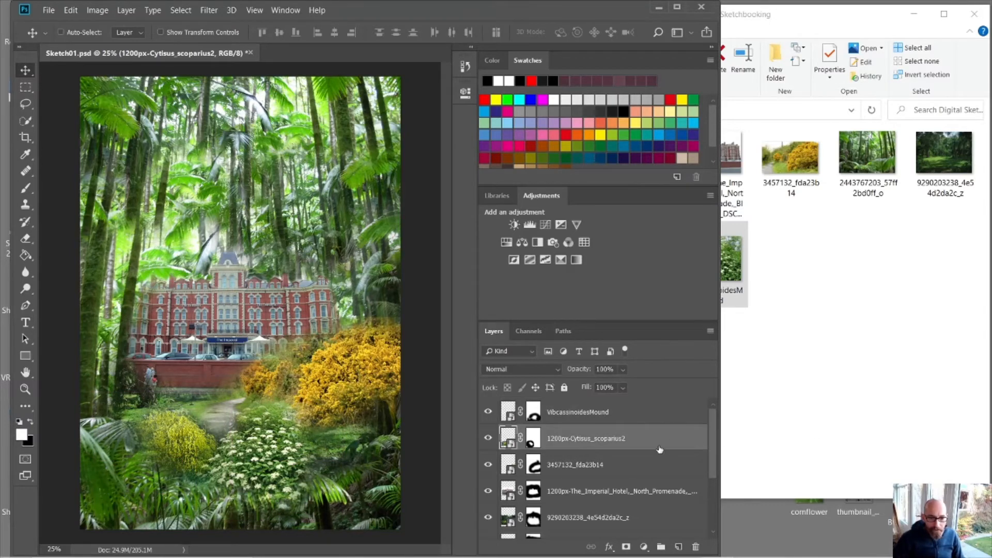
{"action": "left_click_drag", "start_coordinate": [653, 435], "coordinate": [678, 546]}
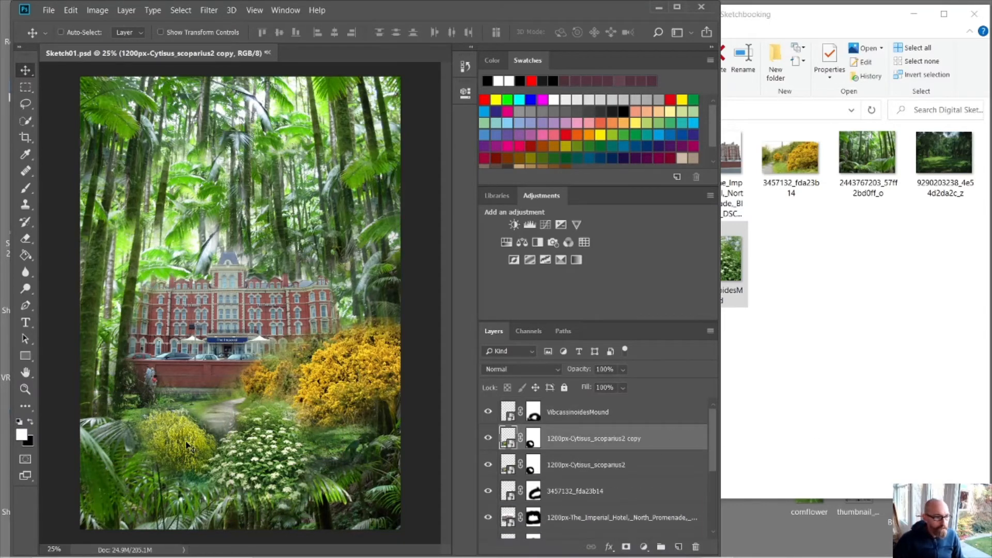
{"action": "left_click_drag", "start_coordinate": [187, 444], "coordinate": [323, 445]}
{"action": "left_click_drag", "start_coordinate": [594, 444], "coordinate": [656, 468]}
{"action": "left_click_drag", "start_coordinate": [337, 454], "coordinate": [379, 484]}
Flip the second Cytisus bush copy horizontally and move it to the right edge of the page beside the other copy.
{"action": "left_click", "coordinate": [71, 10]}
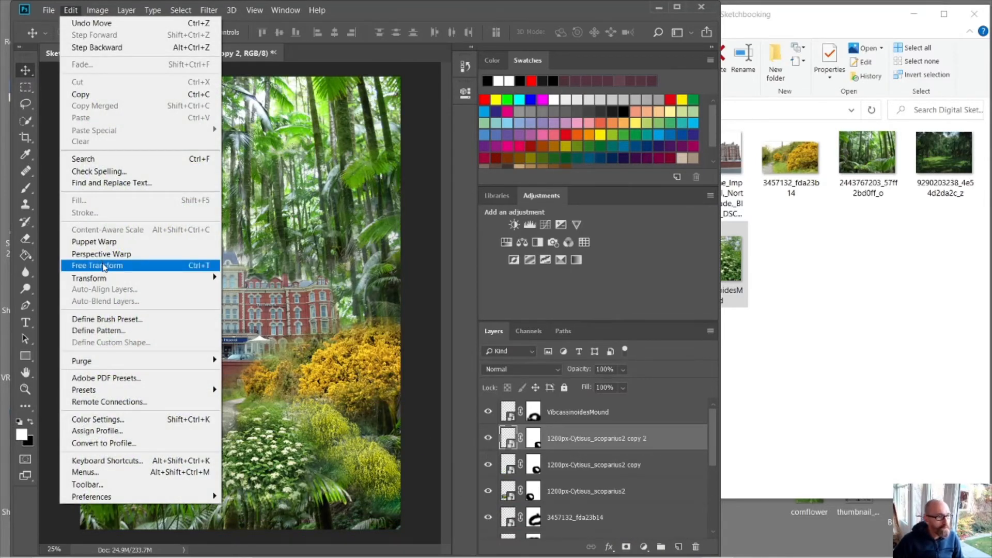
{"action": "mouse_move", "coordinate": [124, 281]}
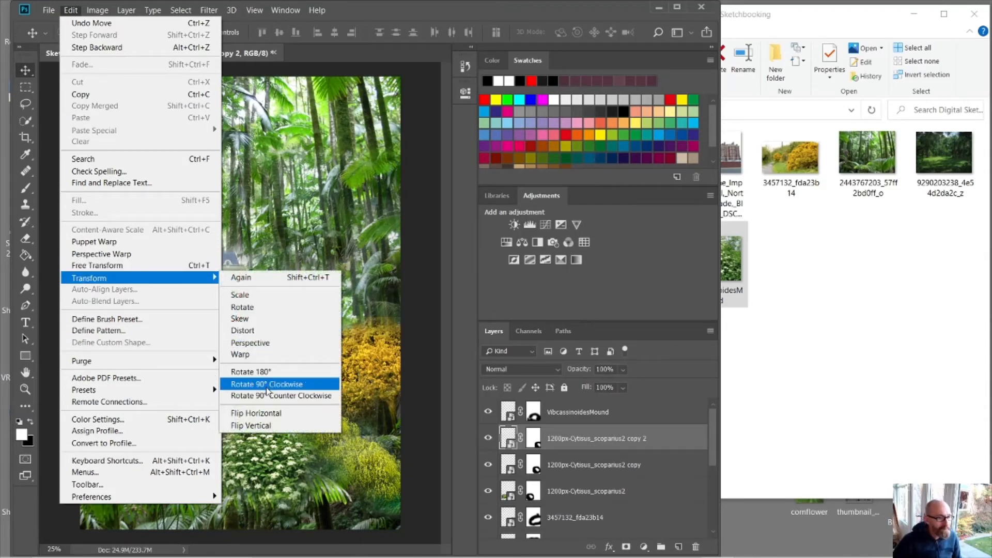
{"action": "left_click", "coordinate": [256, 413]}
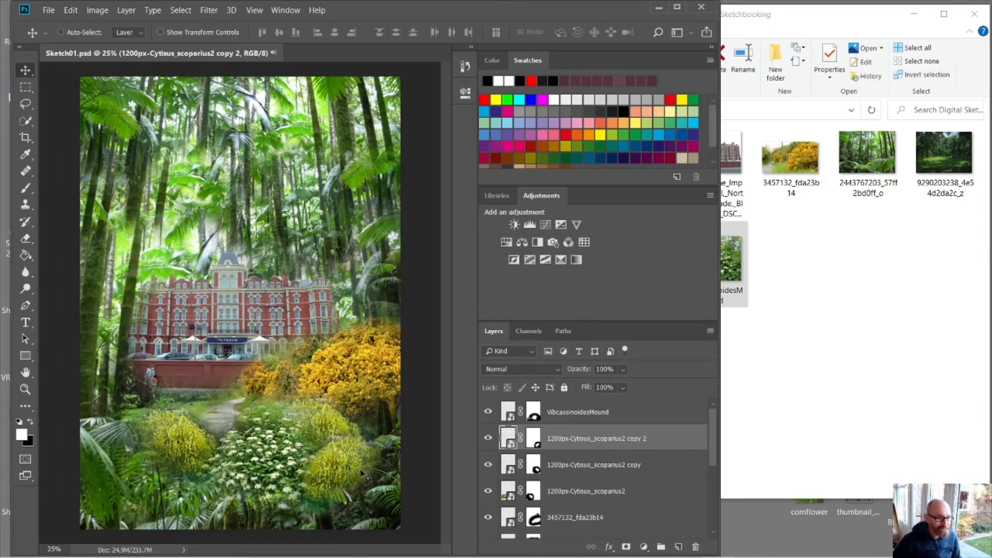
{"action": "left_click_drag", "start_coordinate": [361, 472], "coordinate": [407, 443]}
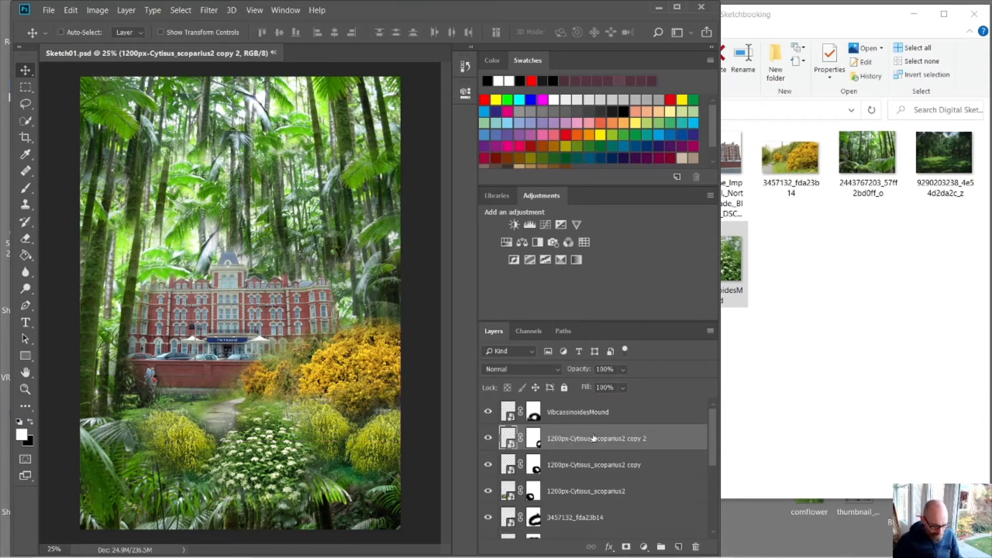
Activate the layer mask of the second Cytisus copy for brushing in black and turn on the CMYK proof preview.
{"action": "key", "text": "b"}
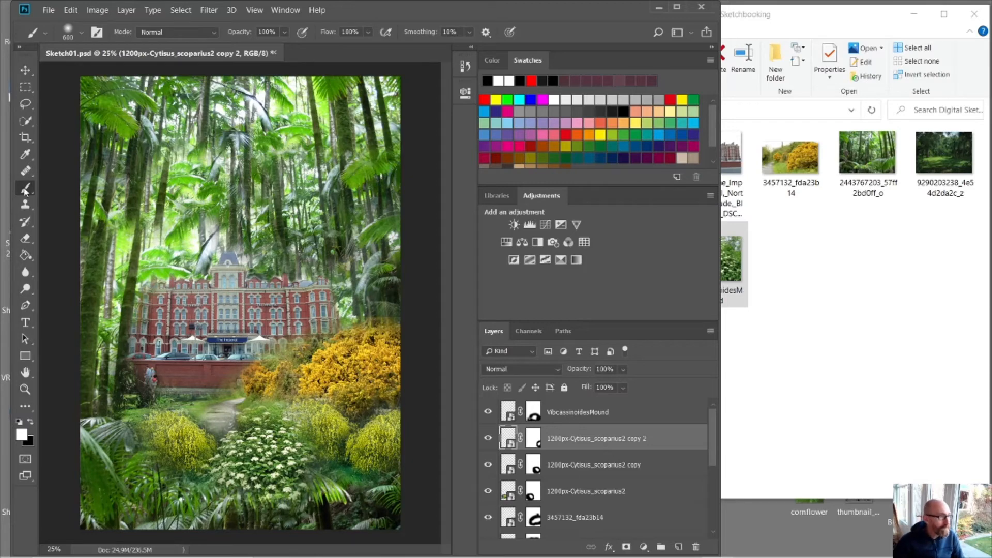
{"action": "left_click", "coordinate": [532, 438]}
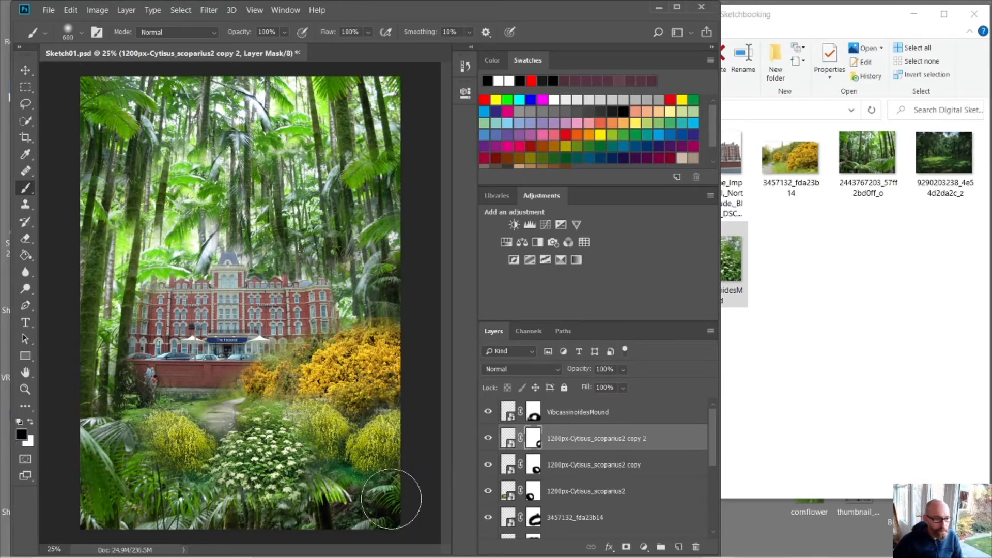
{"action": "key", "text": "x"}
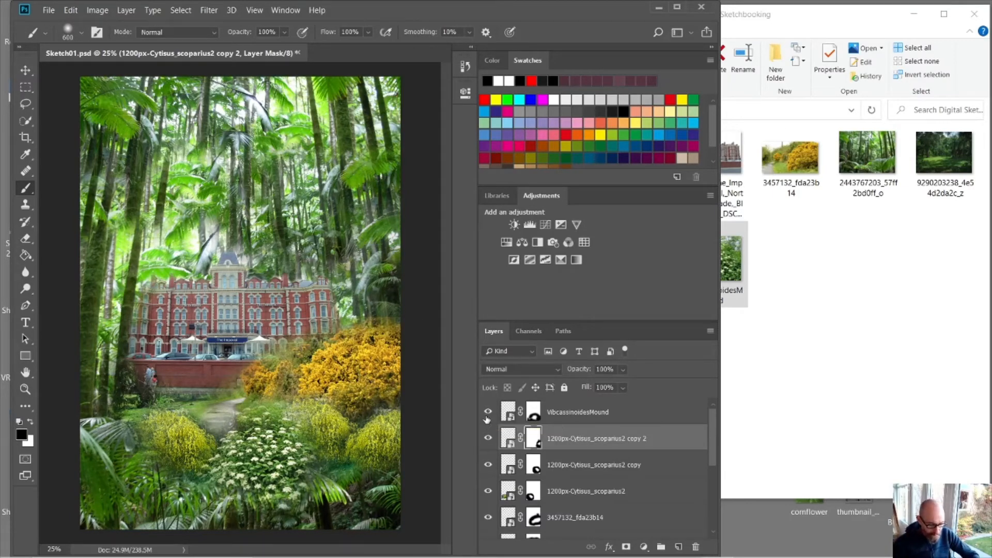
{"action": "key", "text": "ctrl+y"}
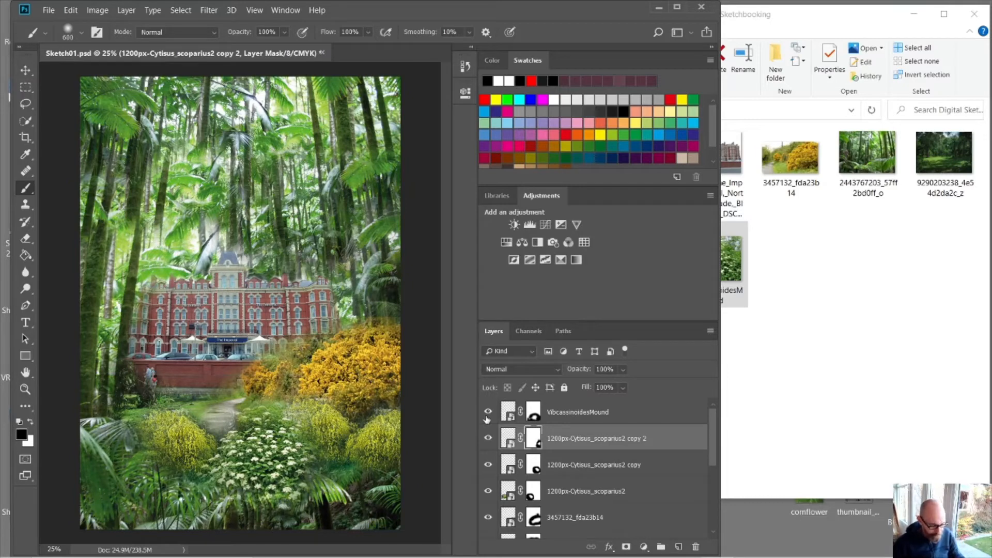
Scale the second Cytisus copy up to about 127% and position it at the right edge below the orange shrub.
{"action": "key", "text": "ctrl+t"}
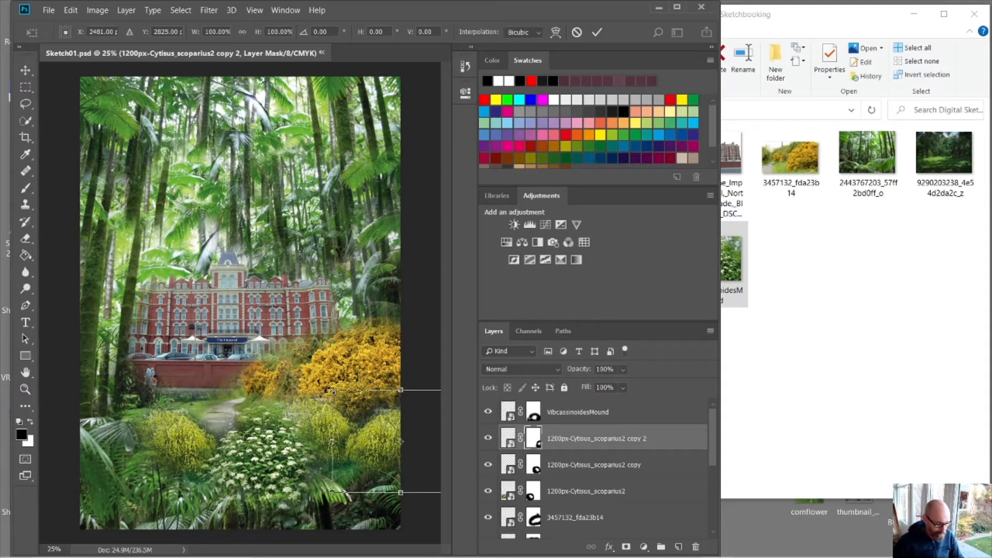
{"action": "left_click_drag", "start_coordinate": [331, 391], "coordinate": [296, 362]}
{"action": "left_click_drag", "start_coordinate": [369, 440], "coordinate": [381, 440]}
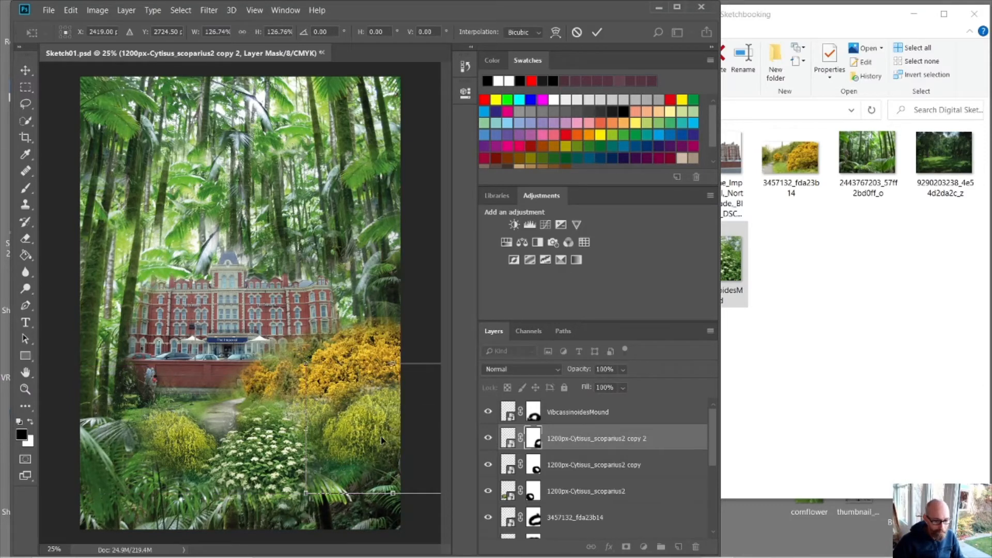
{"action": "key", "text": "Return"}
Rasterize the VibcassinoidesMound smart object and make its layer mask active for brush painting.
{"action": "key", "text": "b"}
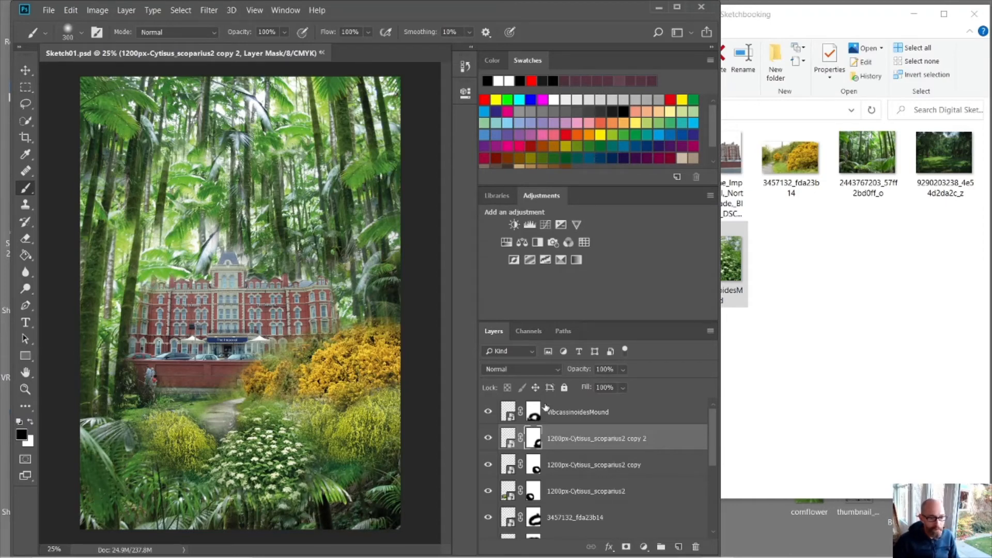
{"action": "left_click", "coordinate": [590, 416]}
{"action": "key", "text": "x"}
{"action": "left_click", "coordinate": [286, 499]}
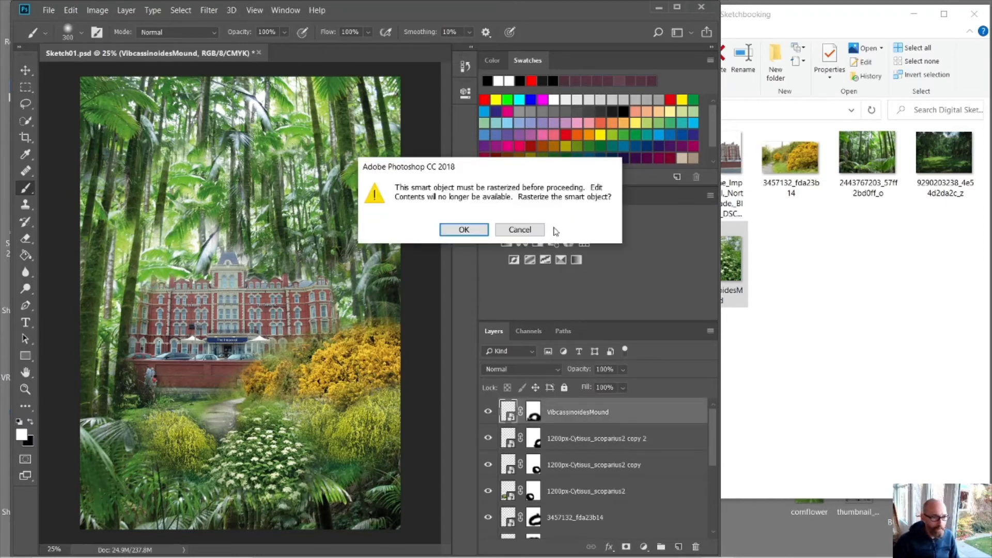
{"action": "left_click", "coordinate": [483, 232]}
{"action": "left_click", "coordinate": [532, 412]}
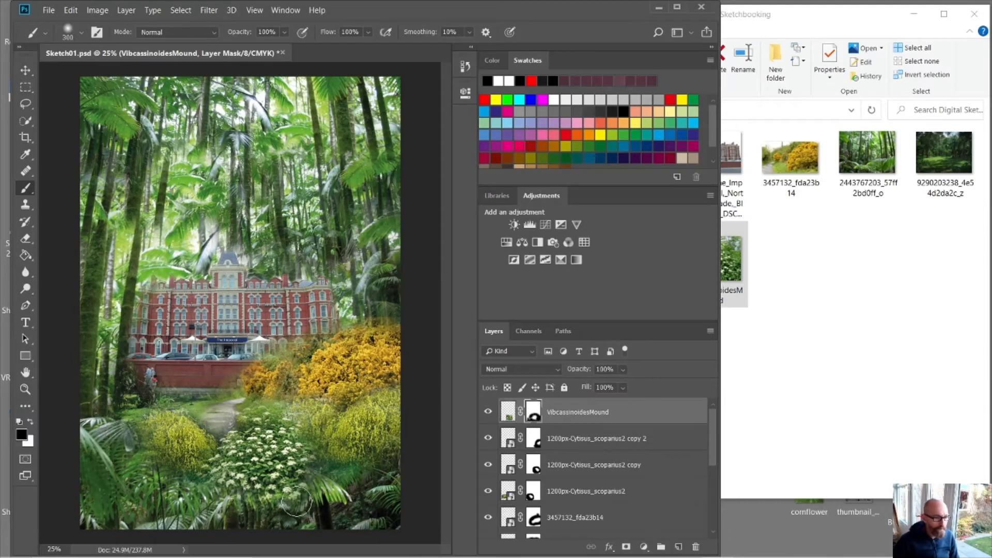
Brush black and white on the VibcassinoidesMound mask at 300 px so the shrub's lower edge blends into the palm fronds.
{"action": "mouse_move", "coordinate": [297, 501]}
{"action": "left_mouse_down"}
{"action": "mouse_move", "coordinate": [317, 496]}
{"action": "mouse_move", "coordinate": [302, 488]}
{"action": "left_mouse_up"}
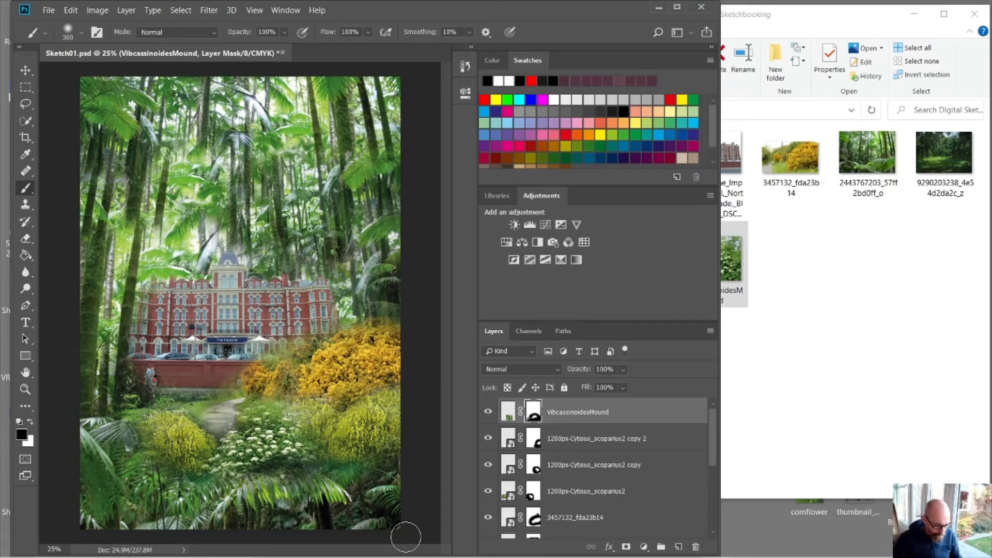
{"action": "key", "text": "x"}
{"action": "mouse_move", "coordinate": [282, 475]}
{"action": "left_mouse_down"}
{"action": "mouse_move", "coordinate": [266, 464]}
{"action": "mouse_move", "coordinate": [307, 457]}
{"action": "mouse_move", "coordinate": [345, 470]}
{"action": "mouse_move", "coordinate": [324, 460]}
{"action": "left_mouse_up"}
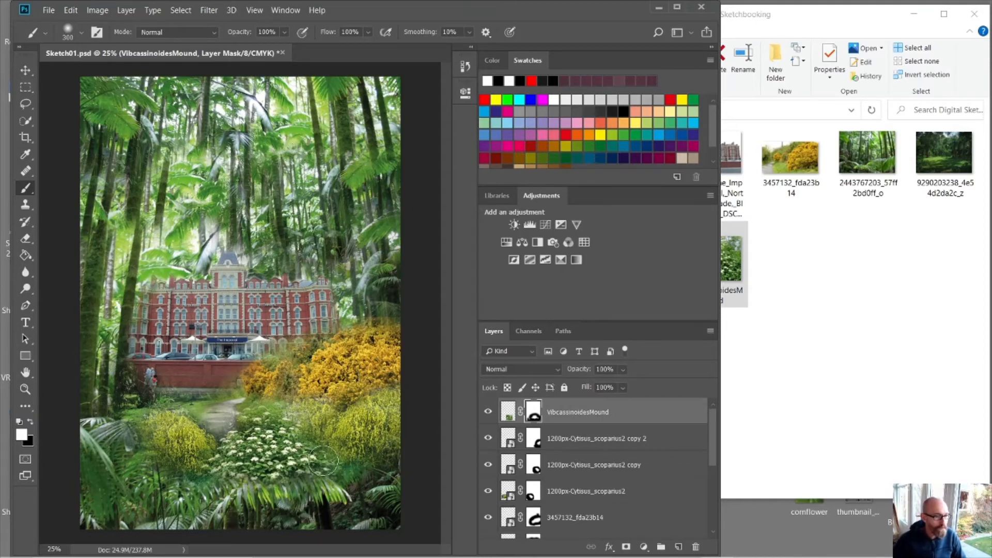
{"action": "key", "text": "x"}
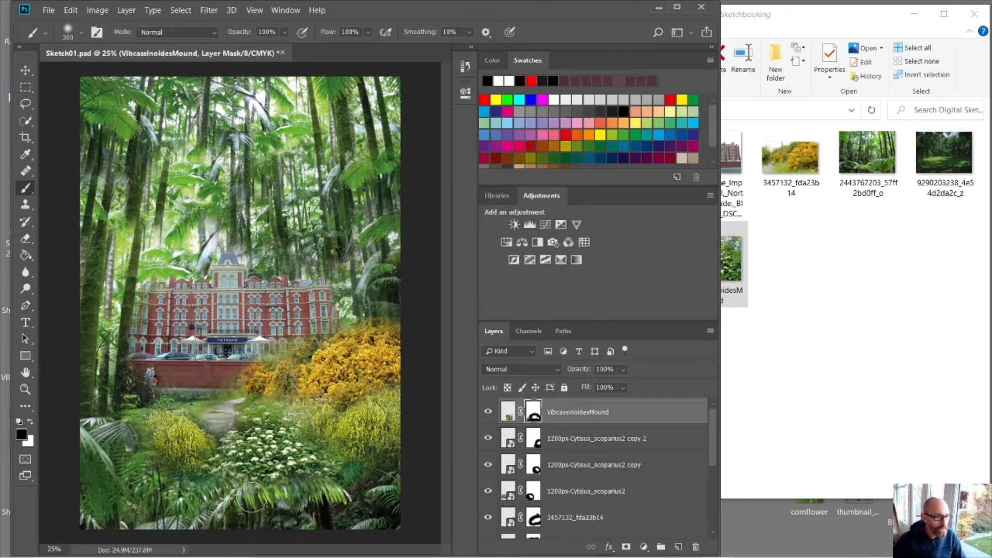
{"action": "left_click_drag", "start_coordinate": [252, 497], "coordinate": [211, 505]}
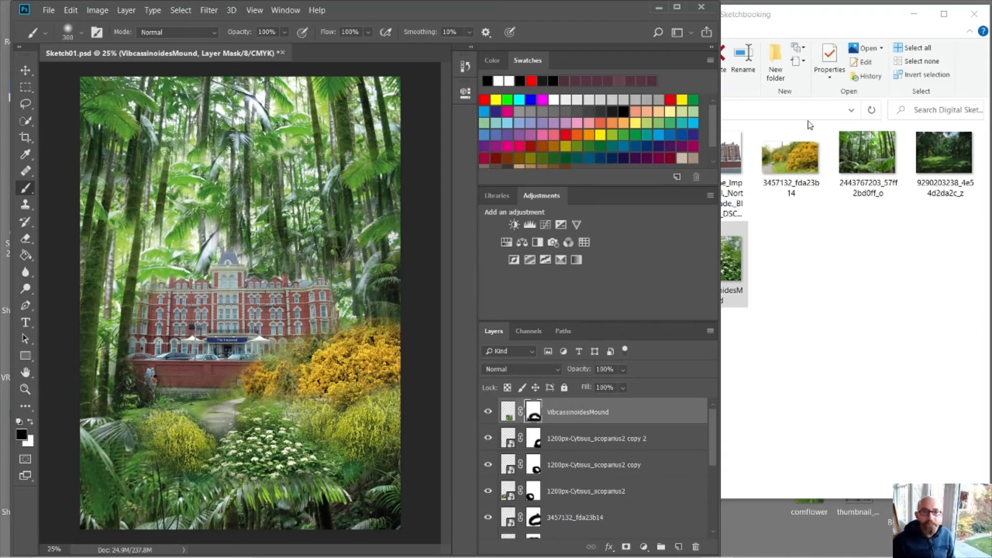
Widen the application window over the image folder to enlarge the workspace around the page.
{"action": "left_click_drag", "start_coordinate": [719, 227], "coordinate": [952, 248]}
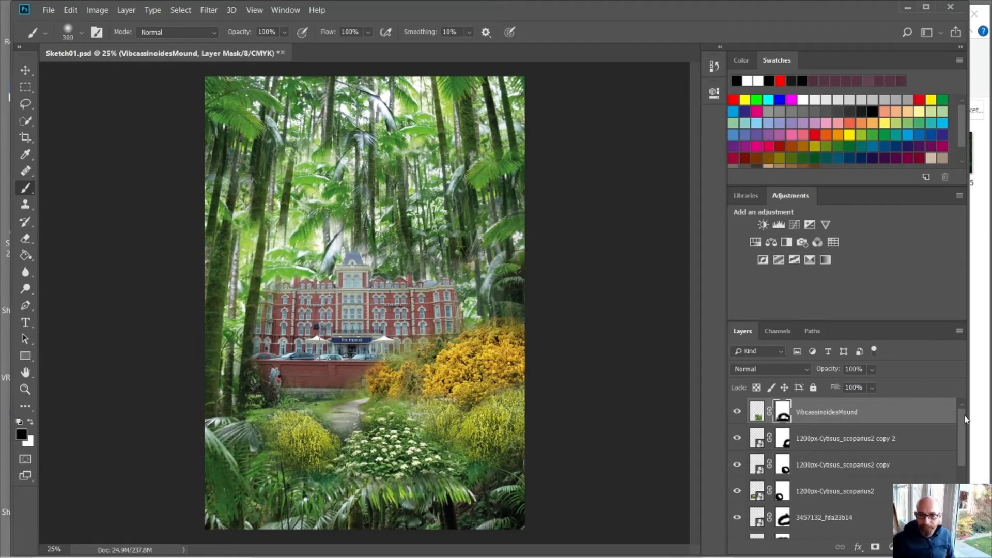
Try to reposition the base forest photo and its second copy behind the hotel with the Move tool.
{"action": "scroll", "coordinate": [961, 421], "scroll_direction": "down", "scroll_amount": 5}
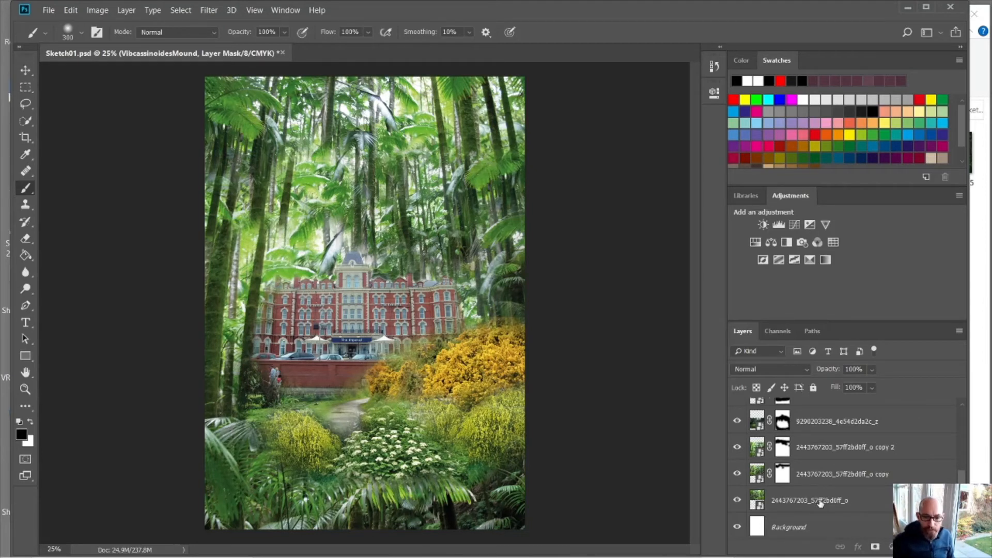
{"action": "left_click", "coordinate": [820, 504]}
{"action": "left_click", "coordinate": [25, 74]}
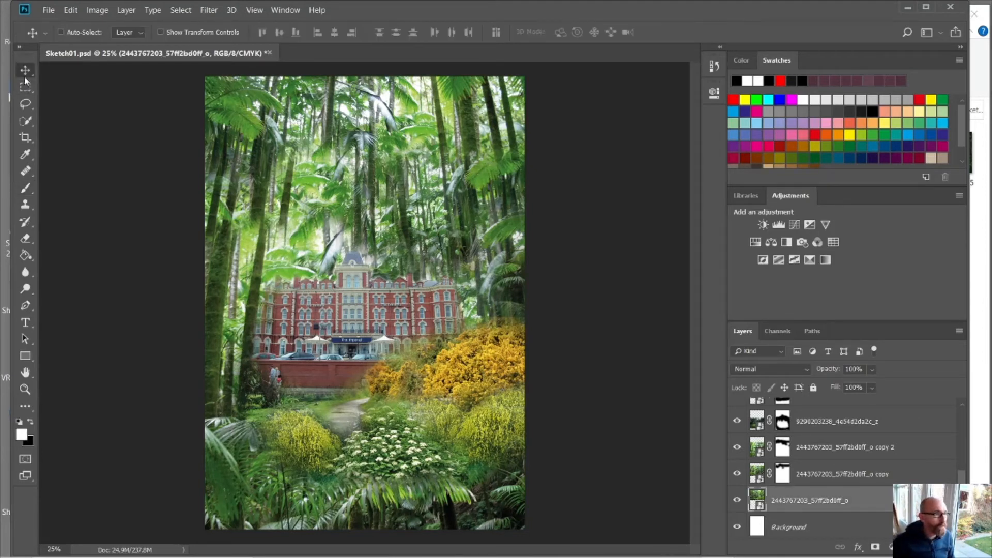
{"action": "left_click_drag", "start_coordinate": [463, 248], "coordinate": [467, 247]}
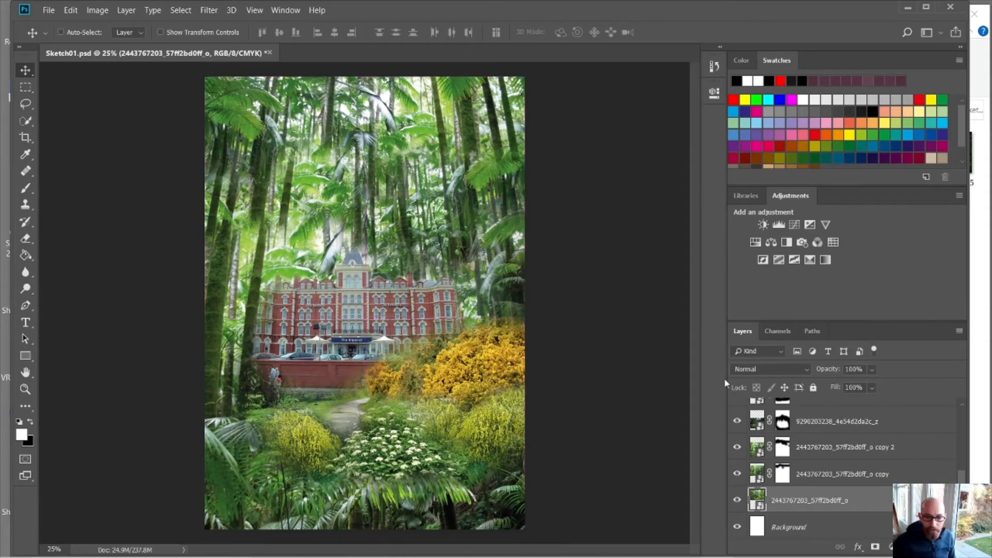
{"action": "left_click", "coordinate": [824, 423]}
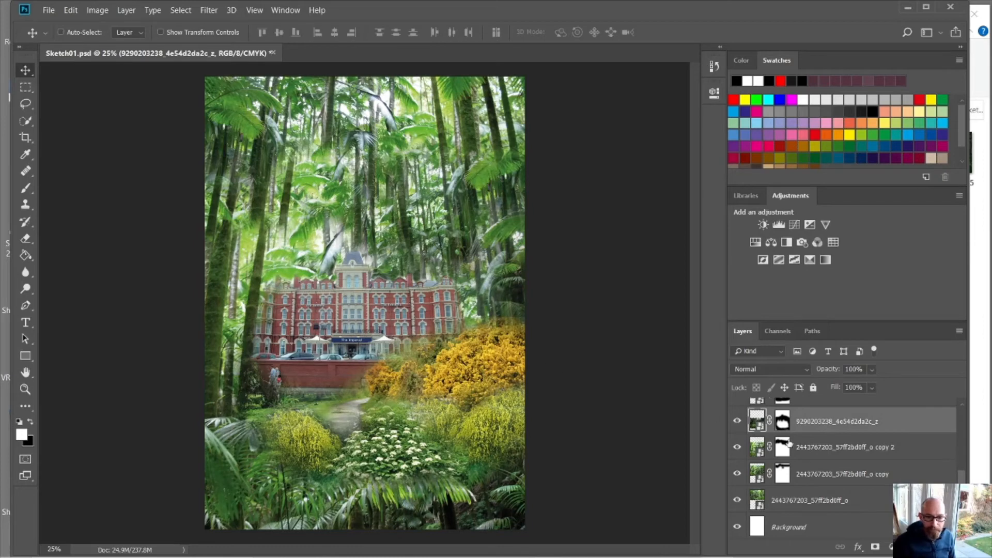
{"action": "left_click", "coordinate": [814, 446]}
{"action": "mouse_move", "coordinate": [463, 353]}
{"action": "left_mouse_down"}
{"action": "mouse_move", "coordinate": [468, 343]}
{"action": "mouse_move", "coordinate": [463, 350]}
{"action": "left_mouse_up"}
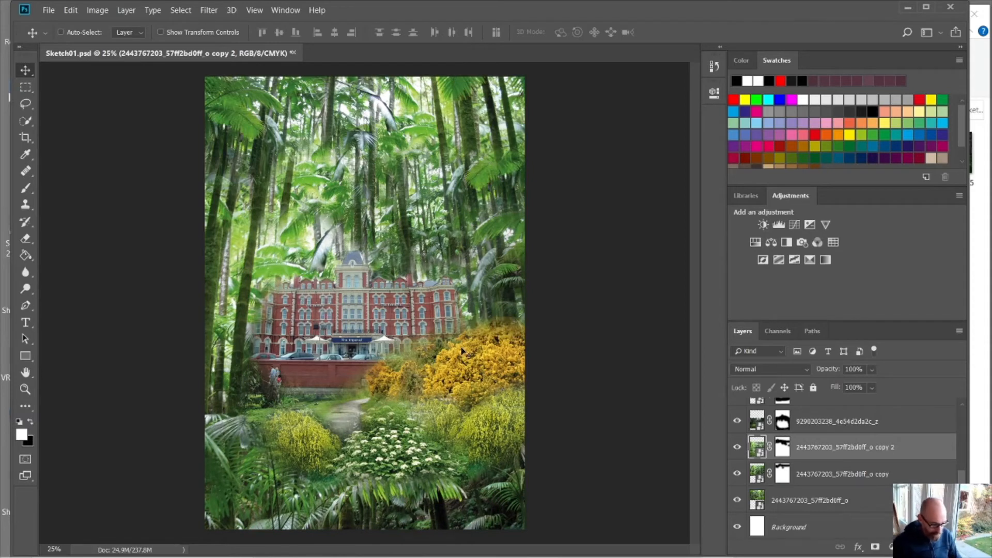
Paint black with the 300 px brush on the mask of the second forest copy, above and to the right of the hotel roof.
{"action": "key", "text": "b"}
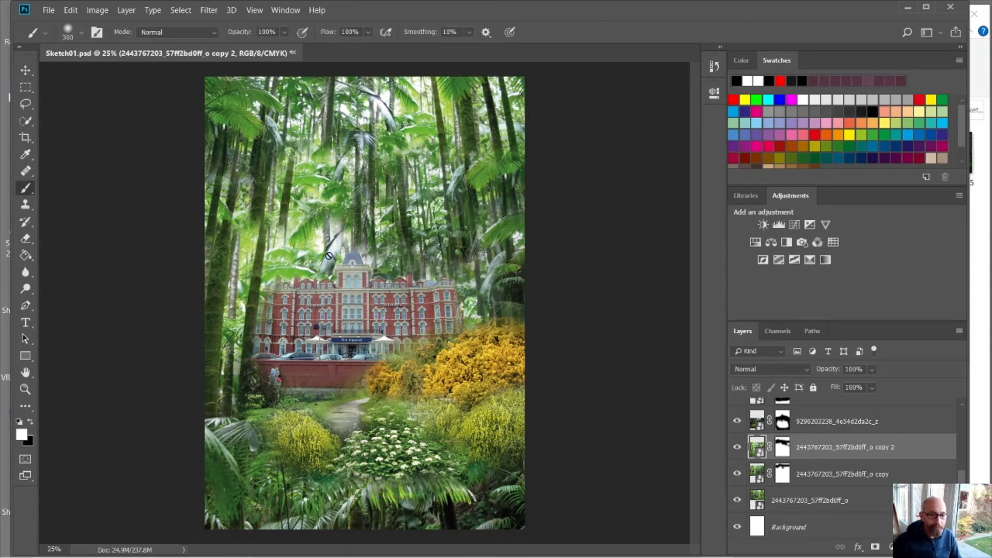
{"action": "left_click", "coordinate": [782, 447]}
{"action": "key", "text": "x"}
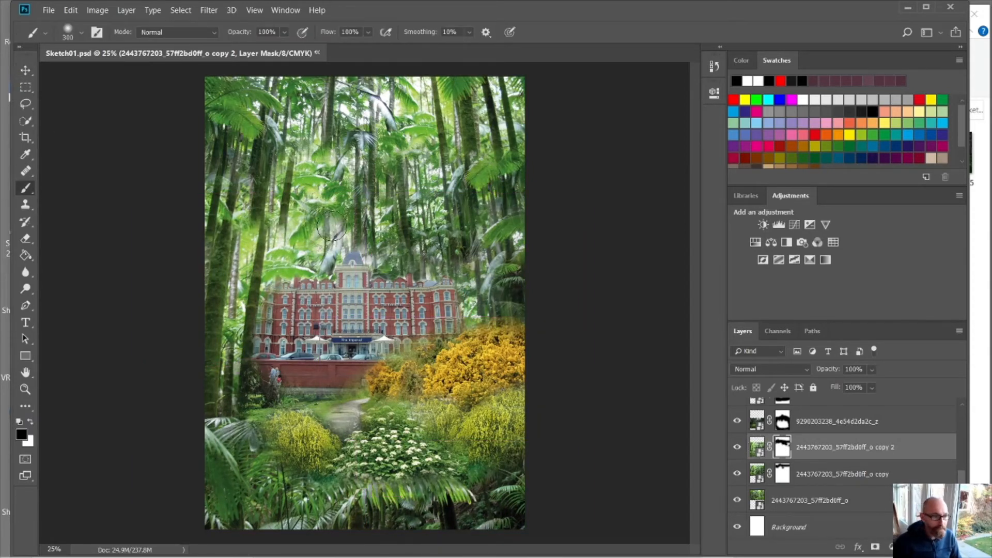
{"action": "mouse_move", "coordinate": [331, 225]}
{"action": "left_mouse_down"}
{"action": "mouse_move", "coordinate": [327, 250]}
{"action": "mouse_move", "coordinate": [355, 238]}
{"action": "mouse_move", "coordinate": [369, 255]}
{"action": "mouse_move", "coordinate": [334, 253]}
{"action": "mouse_move", "coordinate": [331, 265]}
{"action": "mouse_move", "coordinate": [375, 244]}
{"action": "mouse_move", "coordinate": [394, 261]}
{"action": "mouse_move", "coordinate": [438, 261]}
{"action": "mouse_move", "coordinate": [546, 296]}
{"action": "mouse_move", "coordinate": [490, 296]}
{"action": "left_mouse_up"}
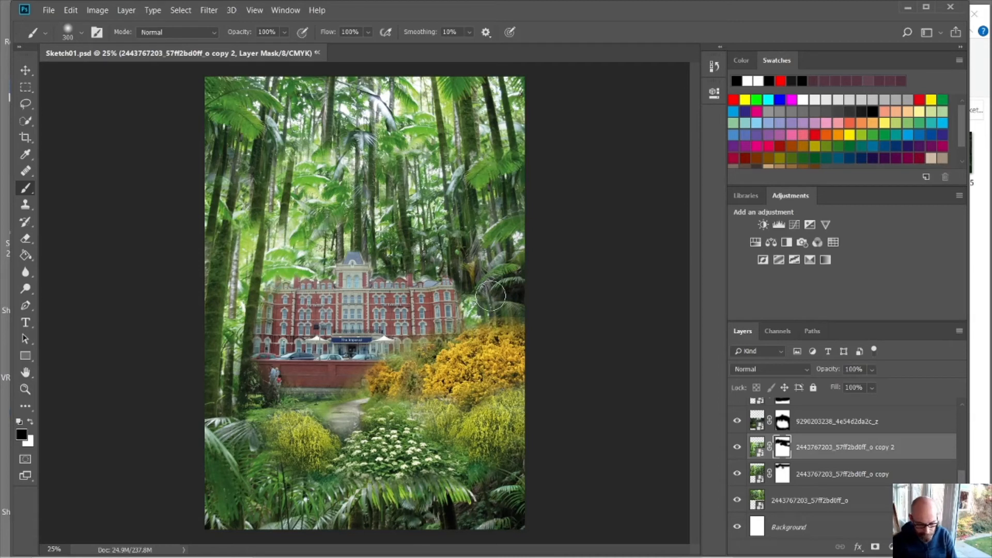
Enlarge the brush to 800 px and repaint the second forest copy's mask behind the hotel roof to soften the blend.
{"action": "key", "text": "bracketright"}
{"action": "key", "text": "bracketright"}
{"action": "key", "text": "bracketright"}
{"action": "key", "text": "bracketright"}
{"action": "key", "text": "bracketright"}
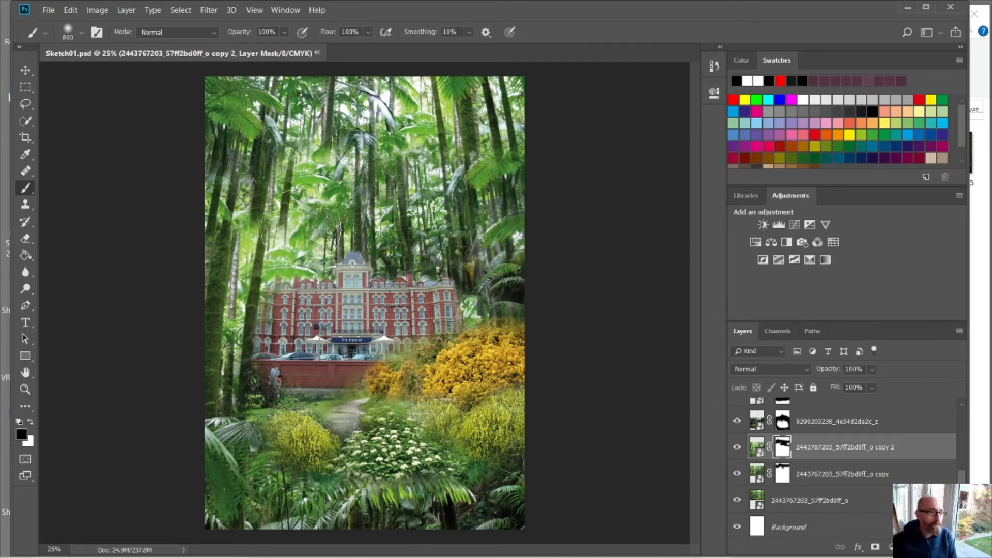
{"action": "mouse_move", "coordinate": [301, 229]}
{"action": "left_mouse_down"}
{"action": "mouse_move", "coordinate": [284, 232]}
{"action": "mouse_move", "coordinate": [445, 255]}
{"action": "mouse_move", "coordinate": [463, 291]}
{"action": "left_mouse_up"}
{"action": "key", "text": "x"}
{"action": "key", "text": "x"}
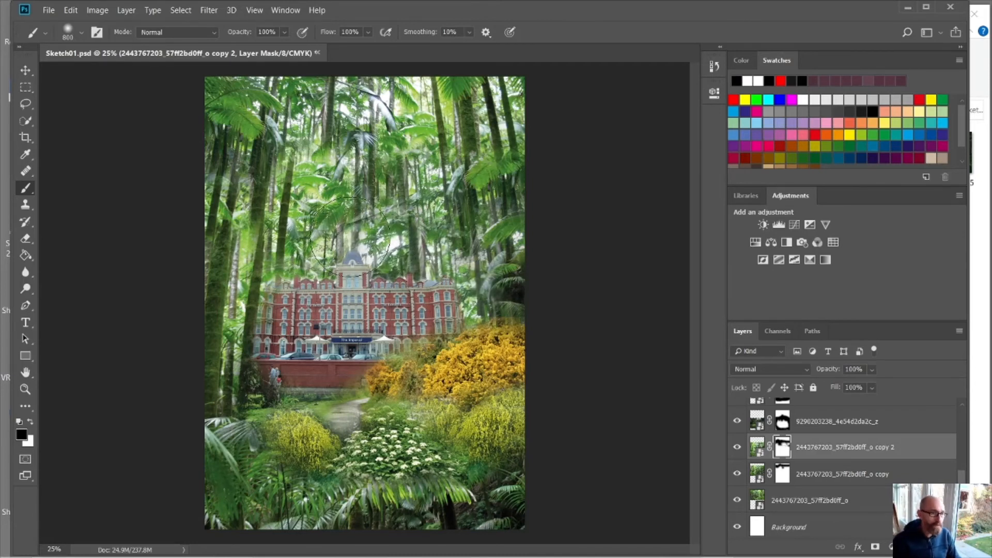
{"action": "left_click_drag", "start_coordinate": [369, 237], "coordinate": [390, 235]}
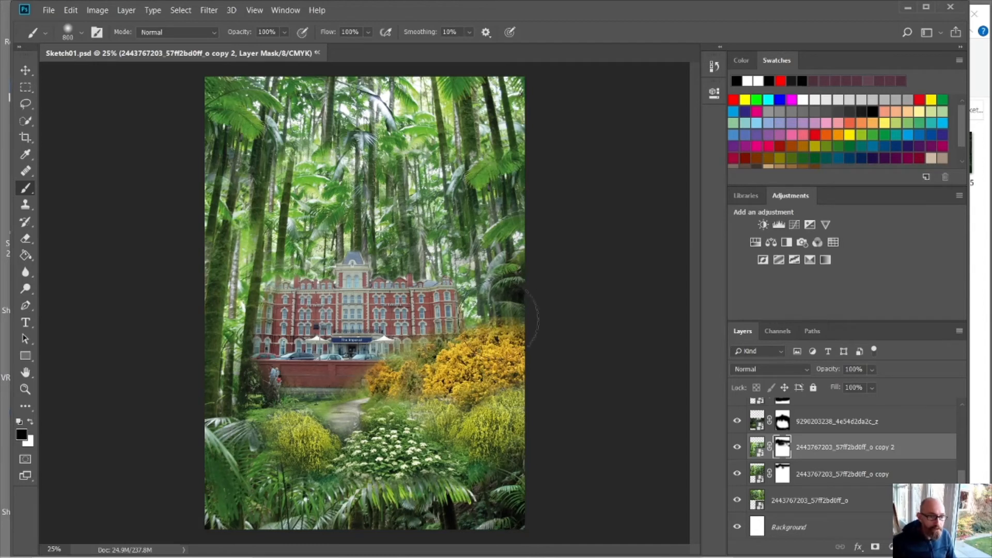
Dab black and white on the second forest copy's mask over the palms to the right of the hotel.
{"action": "left_click", "coordinate": [498, 283]}
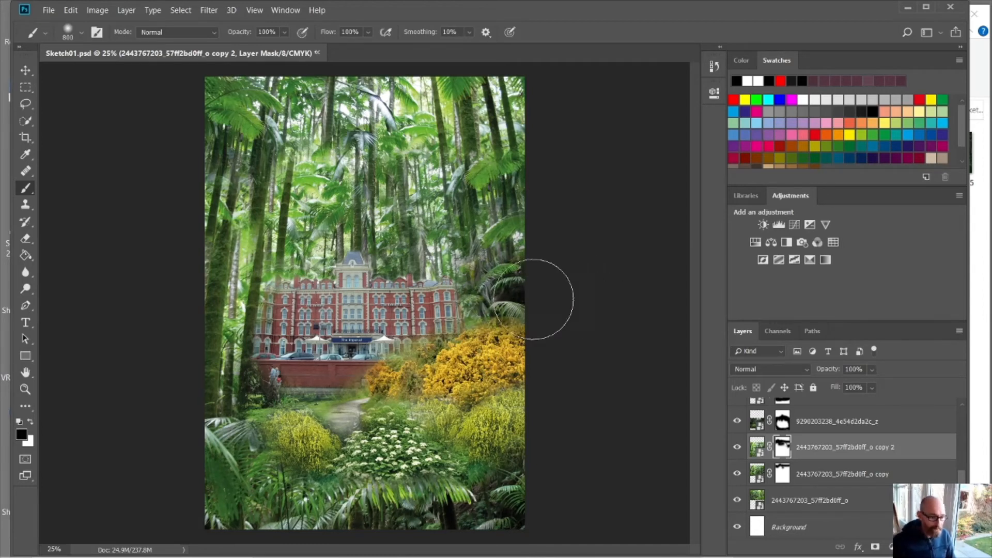
{"action": "key", "text": "x"}
{"action": "left_click", "coordinate": [511, 289]}
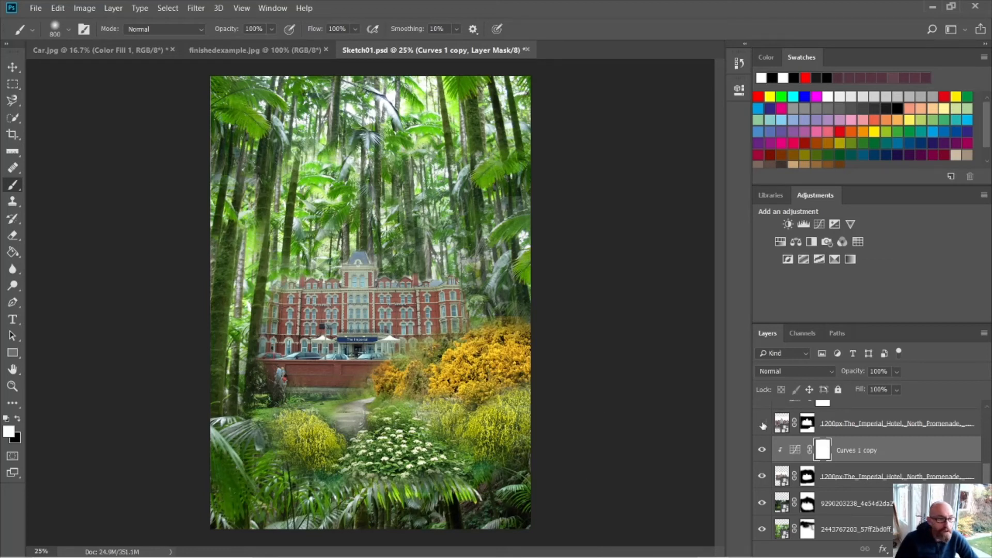
Make the larger Imperial Hotel layer visible and check the Curves 1 adjustment clipped in the layer stack.
{"action": "left_click", "coordinate": [763, 424]}
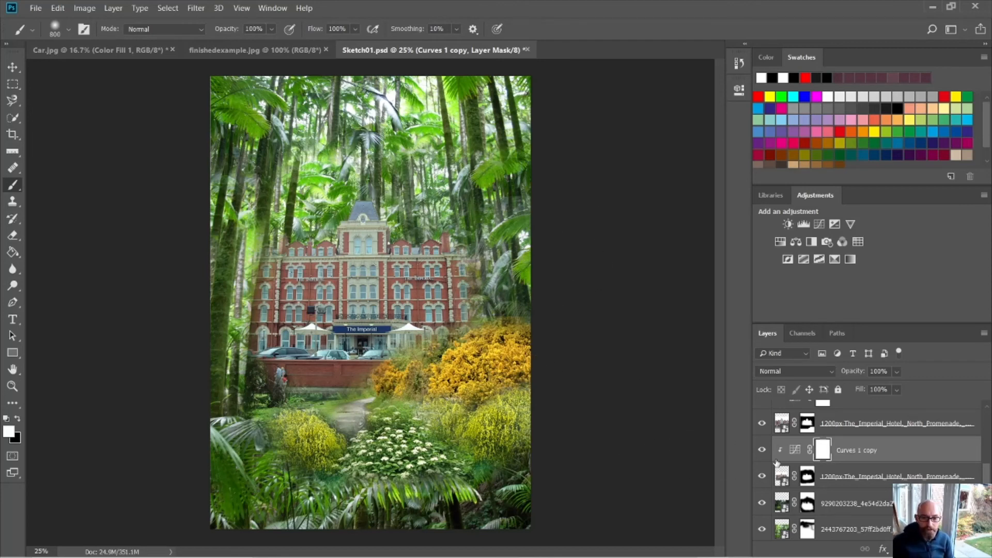
{"action": "scroll", "coordinate": [810, 459], "scroll_direction": "up", "scroll_amount": 2}
{"action": "scroll", "coordinate": [810, 454], "scroll_direction": "down", "scroll_amount": 1}
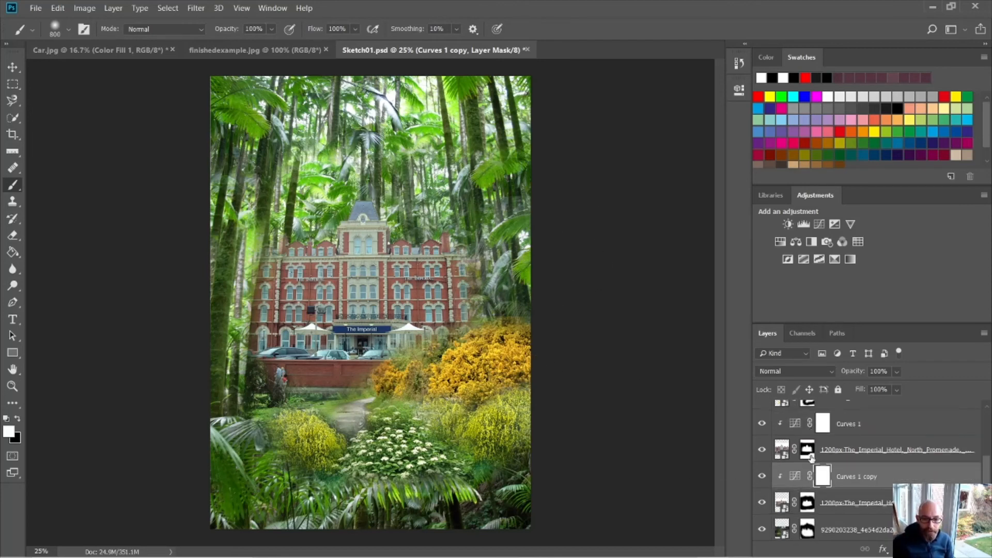
{"action": "left_click", "coordinate": [761, 424]}
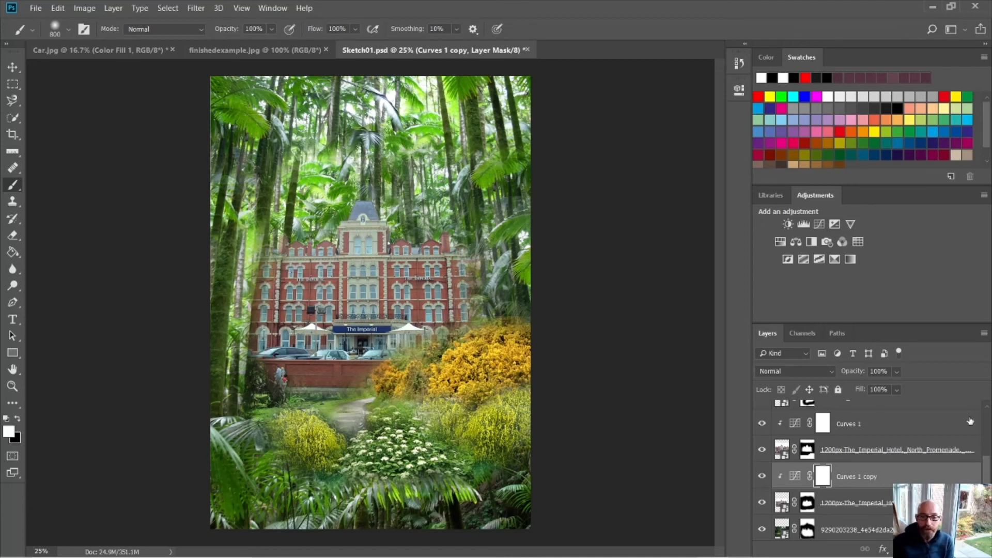
{"action": "scroll", "coordinate": [868, 476], "scroll_direction": "up", "scroll_amount": 5}
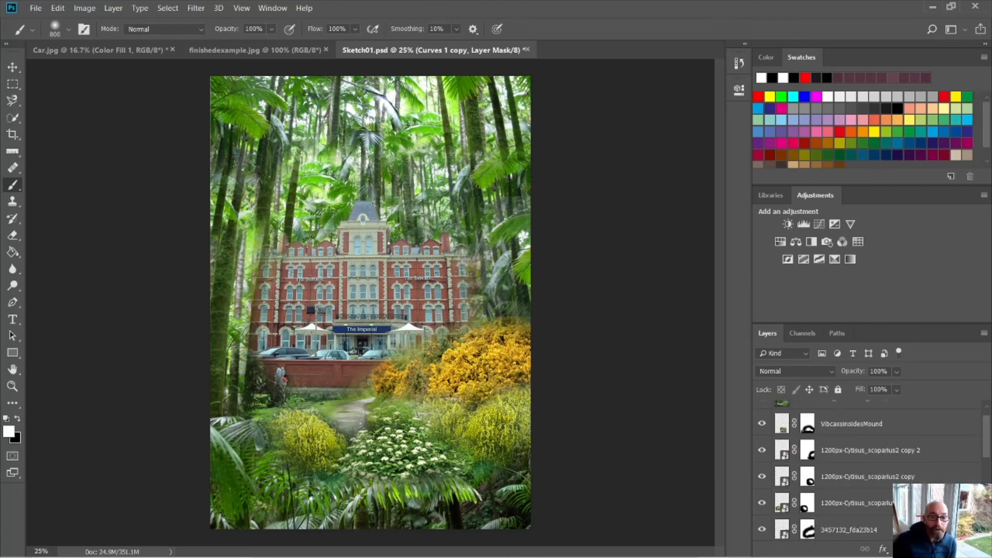
Make the topmost forest layer (copy 5) visible and add a white layer mask to it.
{"action": "scroll", "coordinate": [868, 470], "scroll_direction": "up", "scroll_amount": 1}
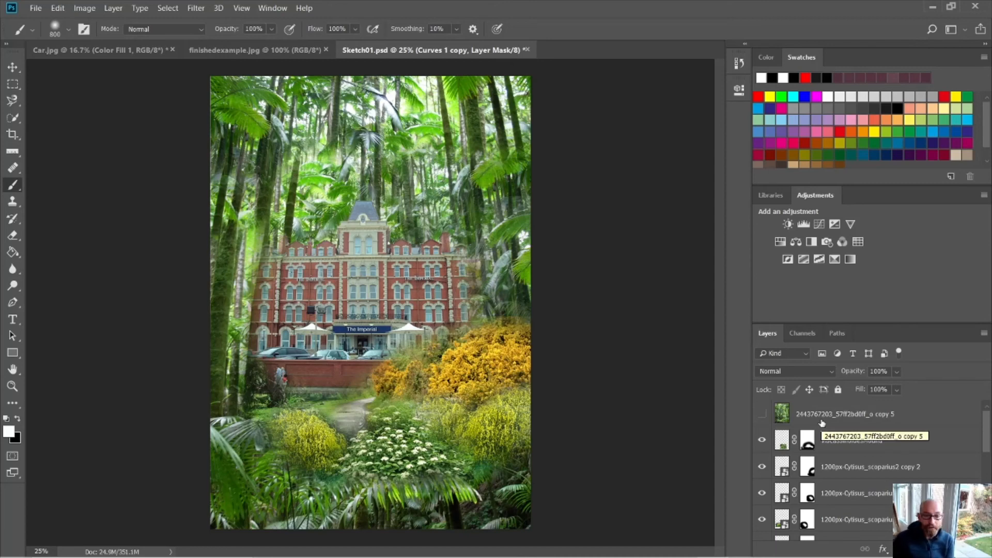
{"action": "left_click", "coordinate": [761, 415]}
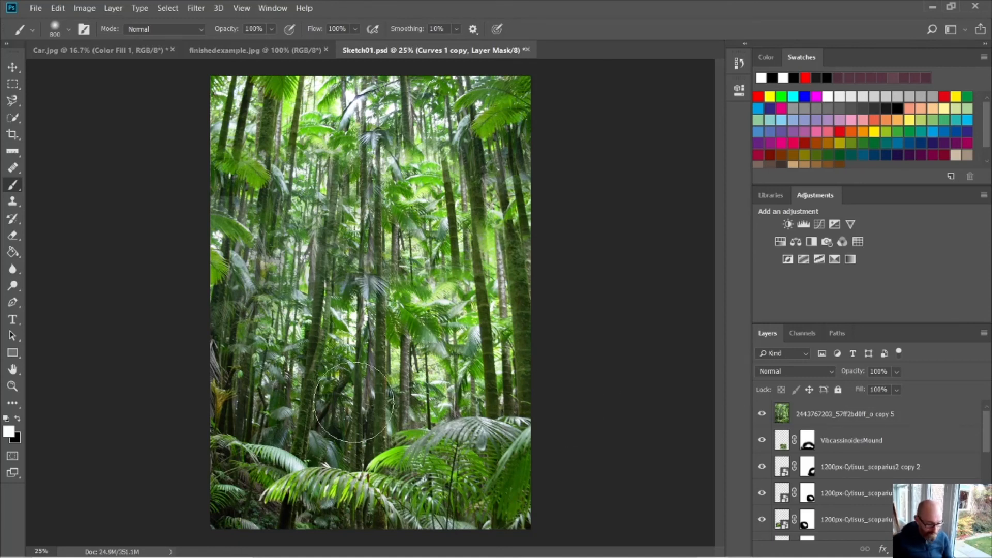
{"action": "key", "text": "x"}
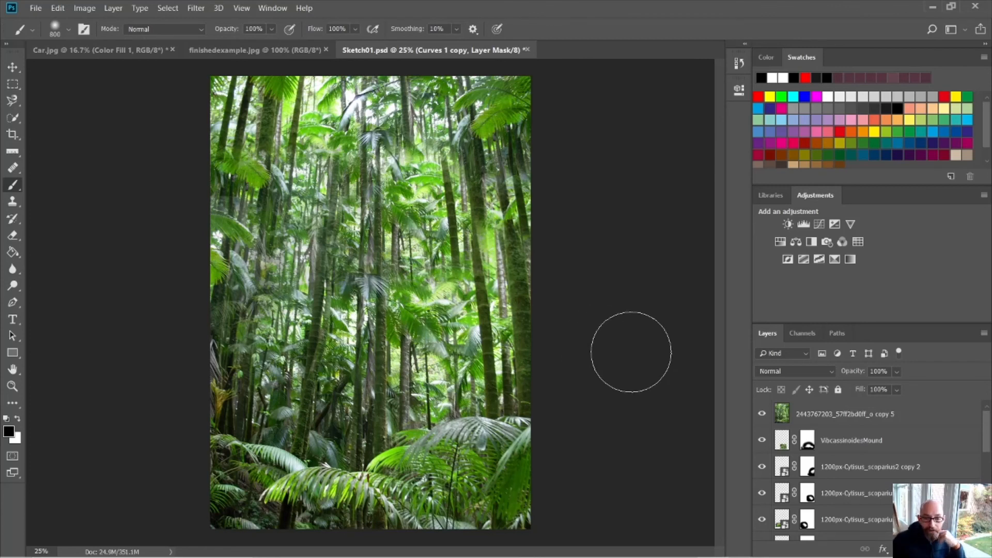
{"action": "left_click", "coordinate": [826, 413]}
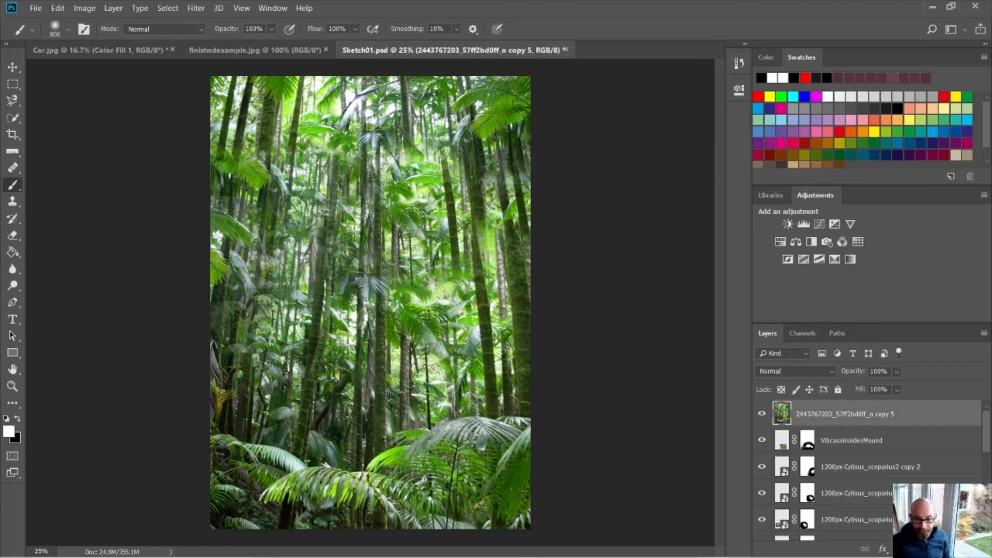
{"action": "left_click", "coordinate": [899, 549]}
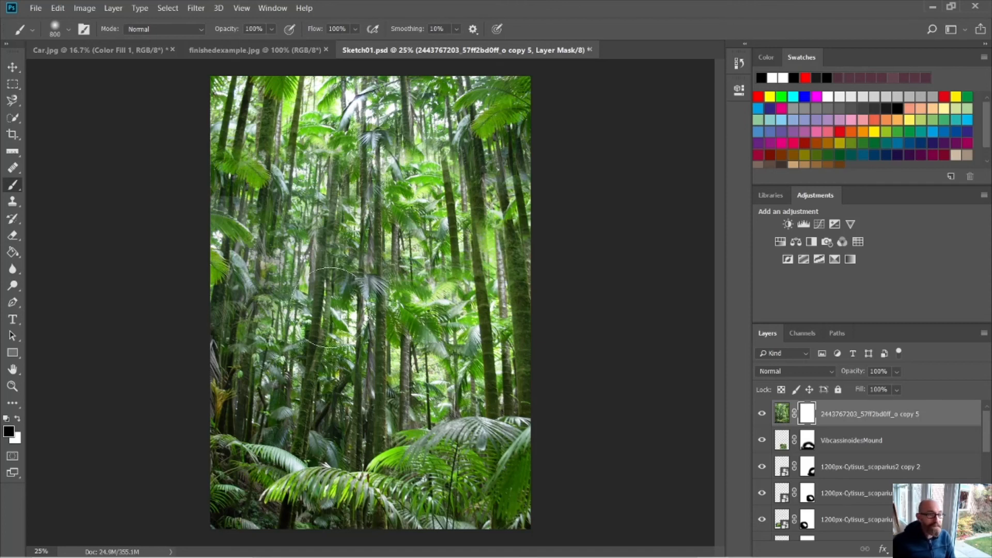
Paint black on the forest copy 5 mask over the centre to uncover the hotel, and enlarge the brush to 900 px.
{"action": "mouse_move", "coordinate": [352, 306]}
{"action": "left_mouse_down"}
{"action": "mouse_move", "coordinate": [370, 341]}
{"action": "mouse_move", "coordinate": [388, 294]}
{"action": "mouse_move", "coordinate": [356, 280]}
{"action": "mouse_move", "coordinate": [336, 318]}
{"action": "mouse_move", "coordinate": [362, 361]}
{"action": "mouse_move", "coordinate": [376, 300]}
{"action": "mouse_move", "coordinate": [361, 263]}
{"action": "mouse_move", "coordinate": [364, 238]}
{"action": "mouse_move", "coordinate": [390, 217]}
{"action": "mouse_move", "coordinate": [361, 228]}
{"action": "mouse_move", "coordinate": [331, 309]}
{"action": "mouse_move", "coordinate": [330, 362]}
{"action": "mouse_move", "coordinate": [315, 372]}
{"action": "mouse_move", "coordinate": [352, 385]}
{"action": "mouse_move", "coordinate": [406, 344]}
{"action": "mouse_move", "coordinate": [377, 389]}
{"action": "mouse_move", "coordinate": [344, 385]}
{"action": "mouse_move", "coordinate": [331, 403]}
{"action": "mouse_move", "coordinate": [343, 376]}
{"action": "left_mouse_up"}
{"action": "key", "text": "]"}
{"action": "key", "text": "]"}
{"action": "key", "text": "]"}
{"action": "key", "text": "]"}
{"action": "key", "text": "bracketleft"}
{"action": "key", "text": "bracketleft"}
{"action": "key", "text": "bracketleft"}
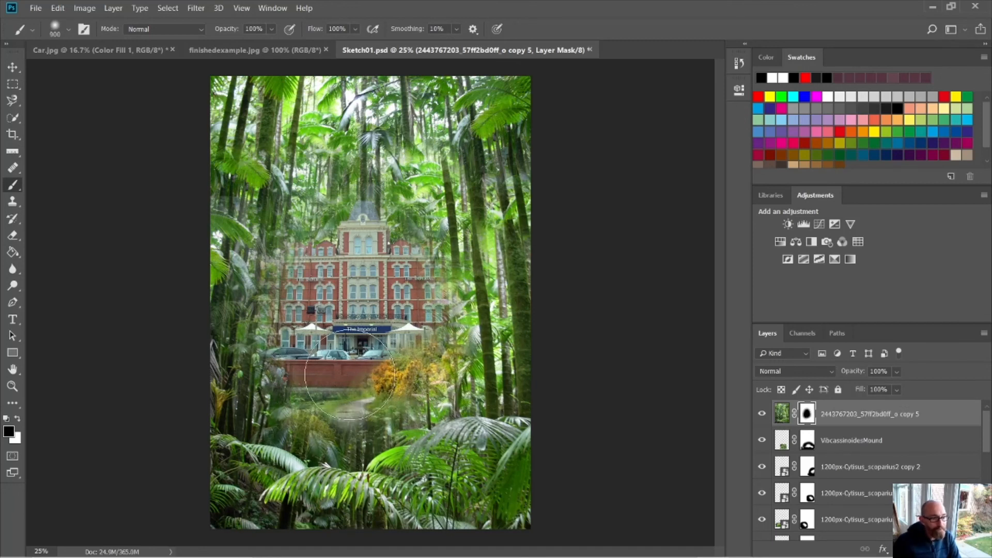
Paint black on the forest copy 5 mask over the path, shrubs and the hotel's right wing, and make white the foreground colour.
{"action": "left_click", "coordinate": [351, 409]}
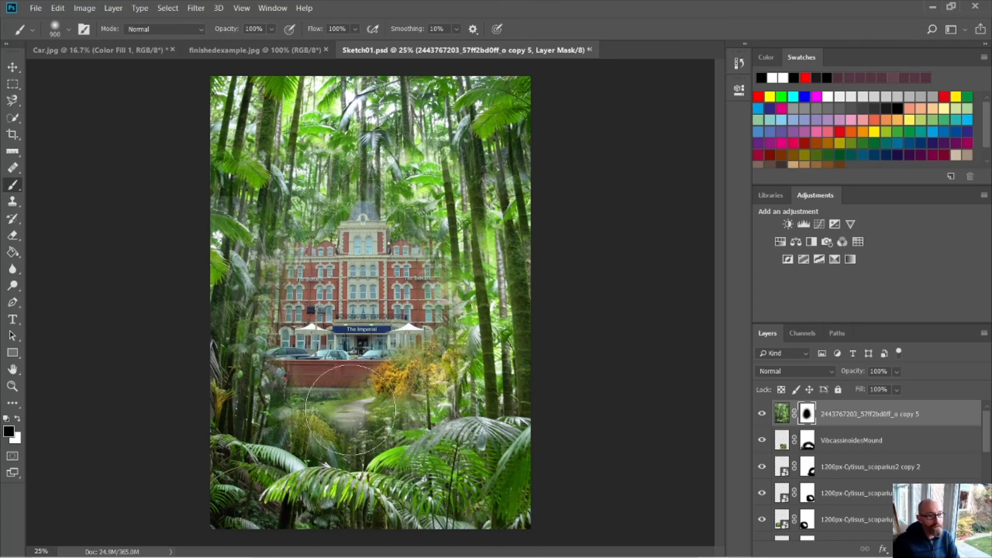
{"action": "left_click", "coordinate": [345, 412]}
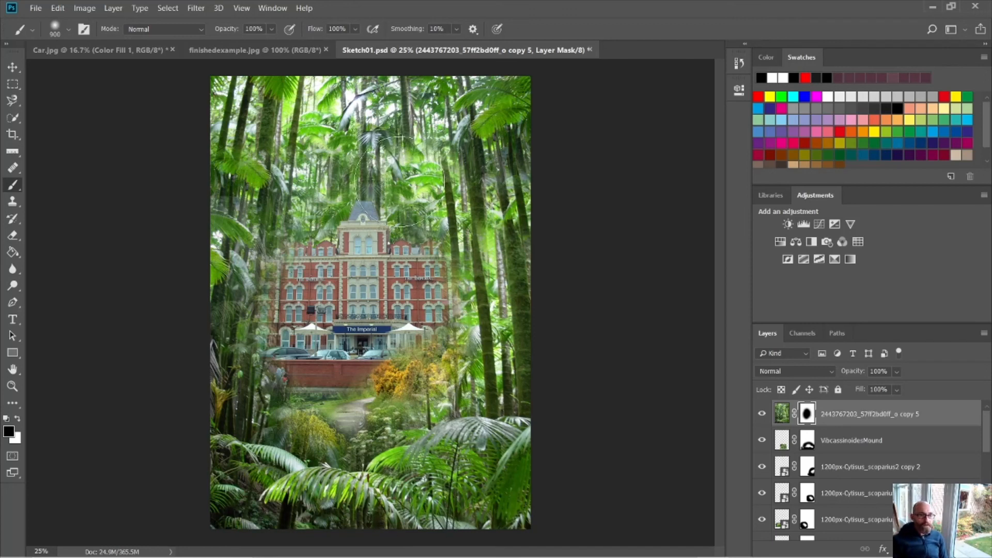
{"action": "mouse_move", "coordinate": [432, 297]}
{"action": "left_mouse_down"}
{"action": "mouse_move", "coordinate": [421, 317]}
{"action": "mouse_move", "coordinate": [429, 292]}
{"action": "left_mouse_up"}
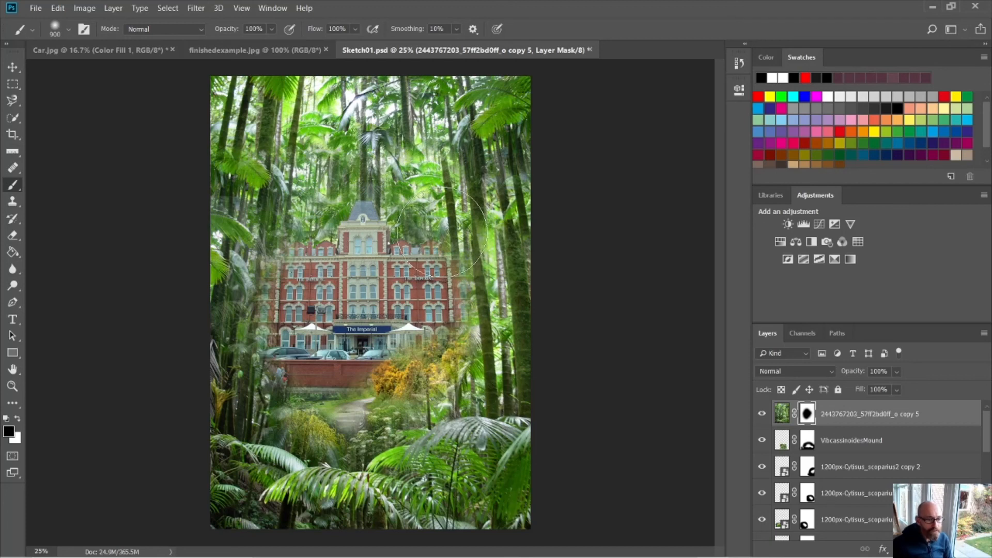
{"action": "key", "text": "x"}
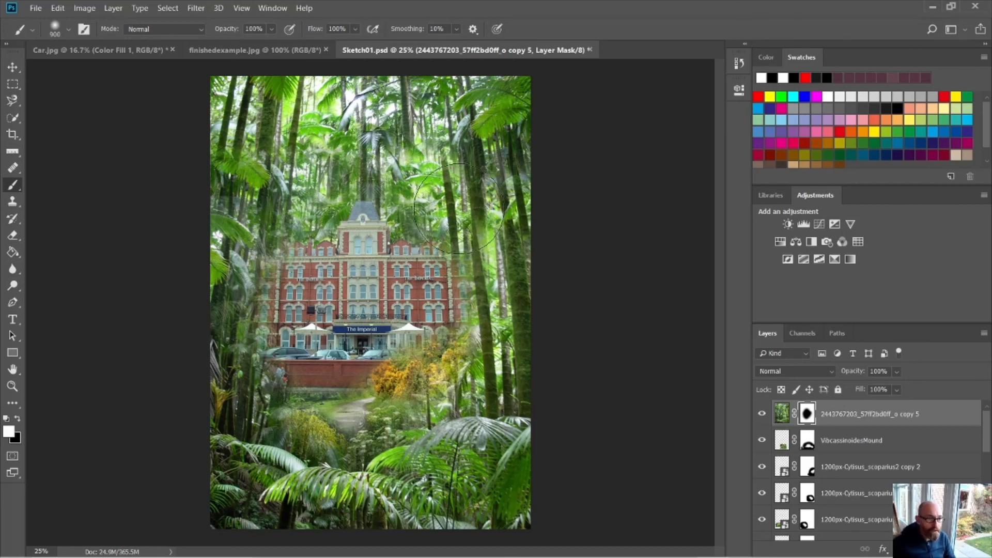